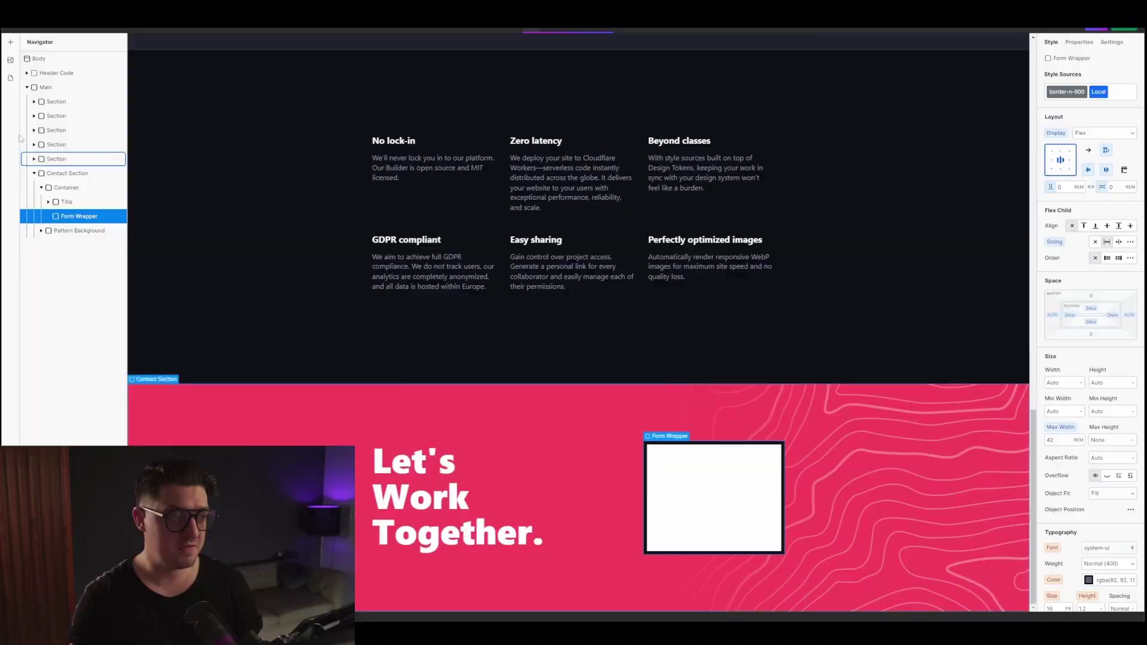
Step: Insert a Form into Form Wrapper and inspect its Name, Email and Submit children in the Navigator
left_click(10, 41)
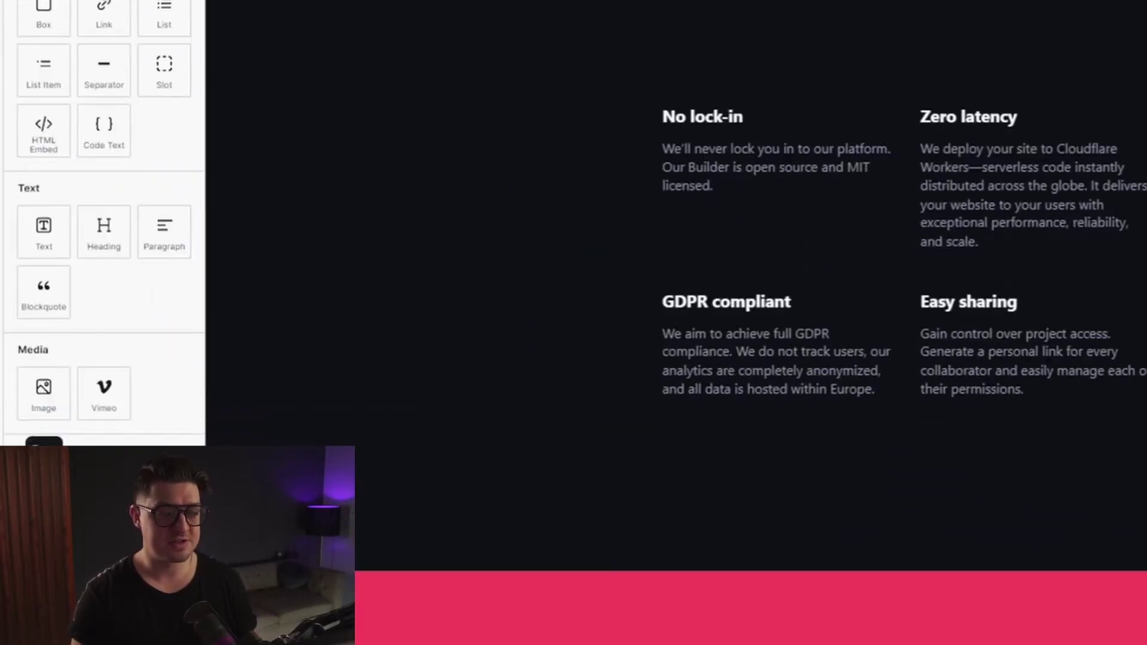
left_click(41, 329)
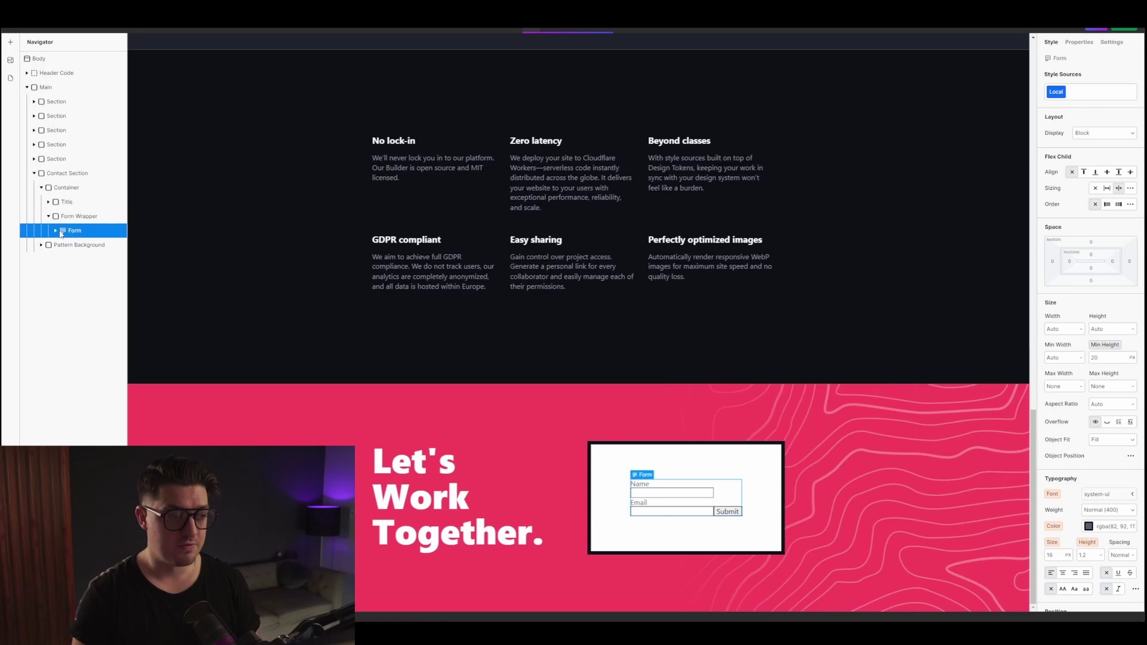
left_click(57, 231)
left_click(89, 243)
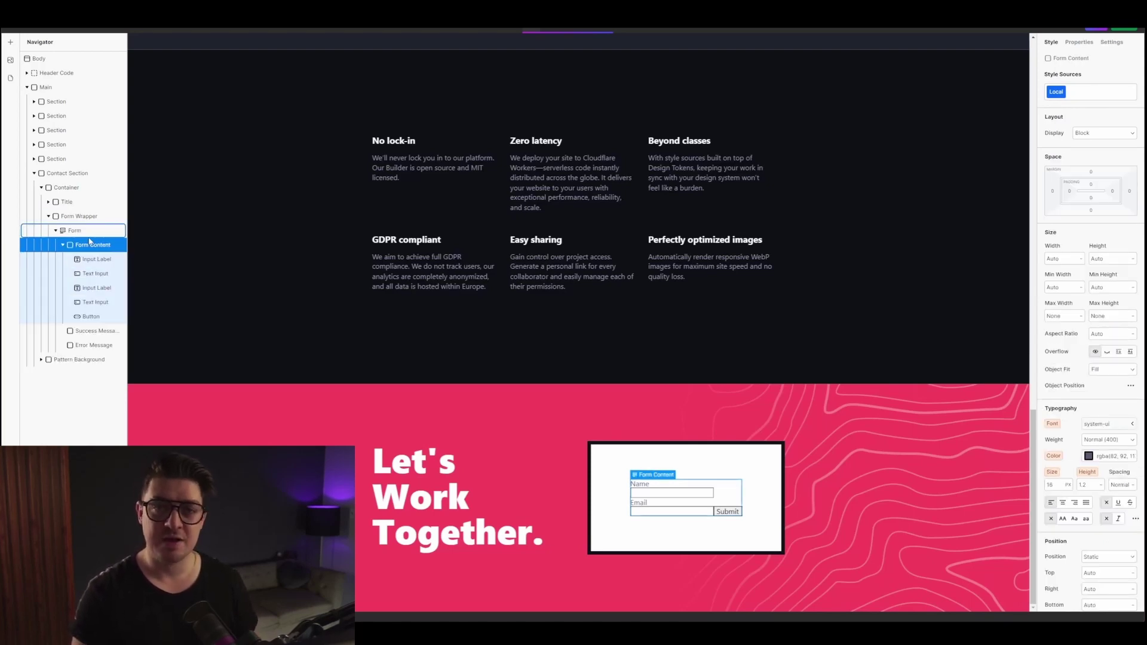
left_click(92, 259)
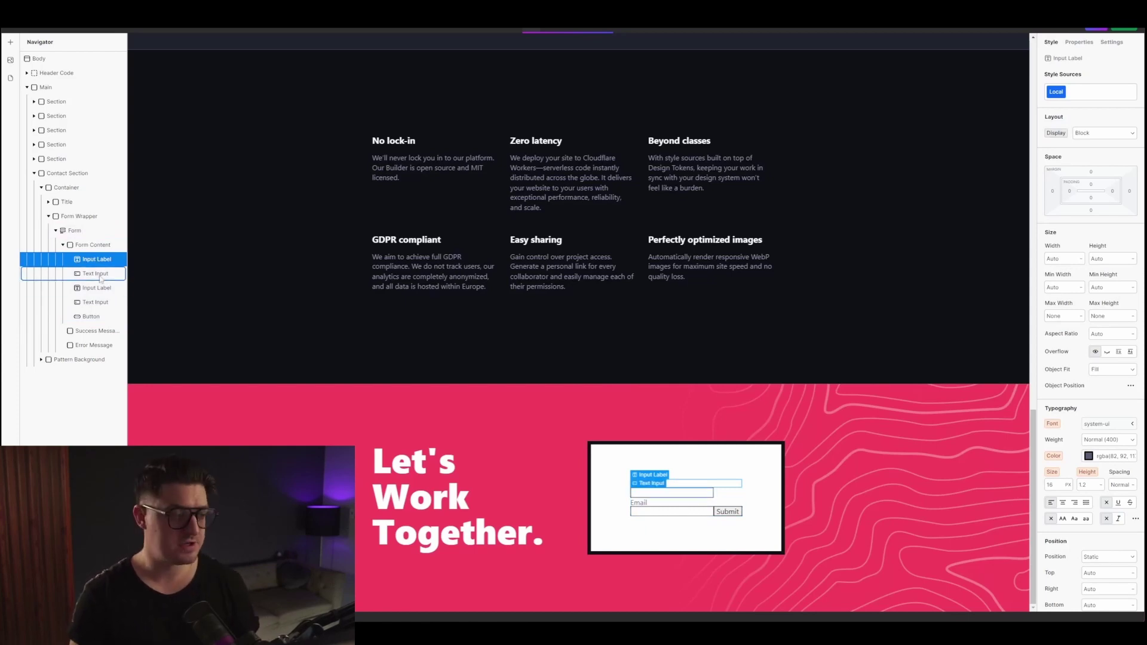
left_click(102, 274)
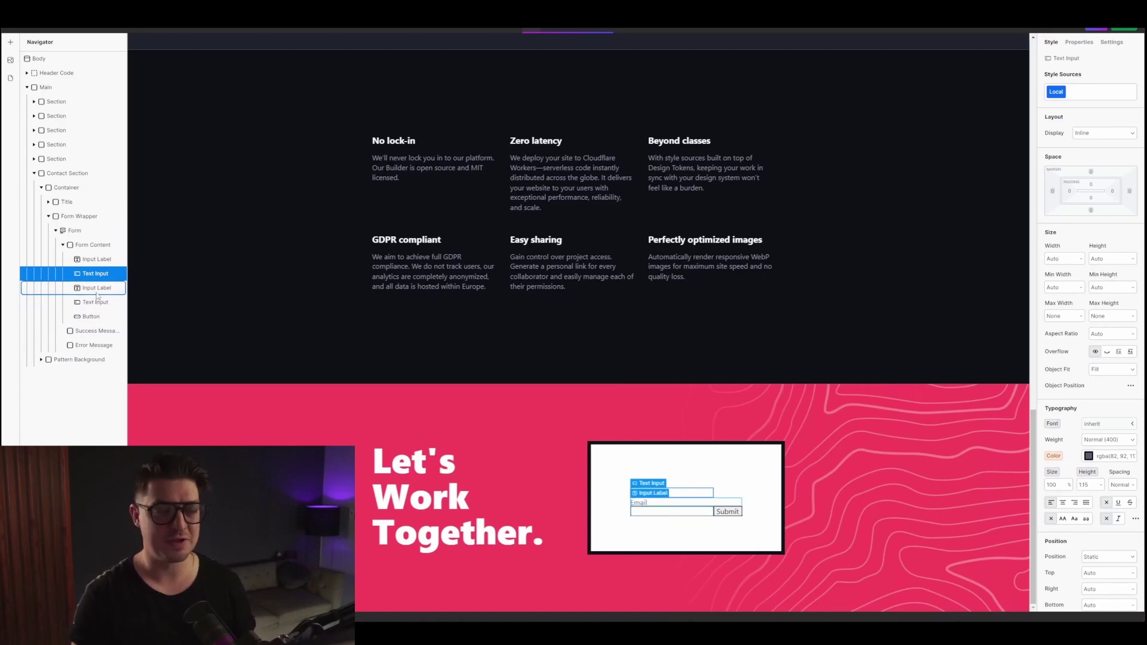
left_click(99, 302)
left_click(98, 316)
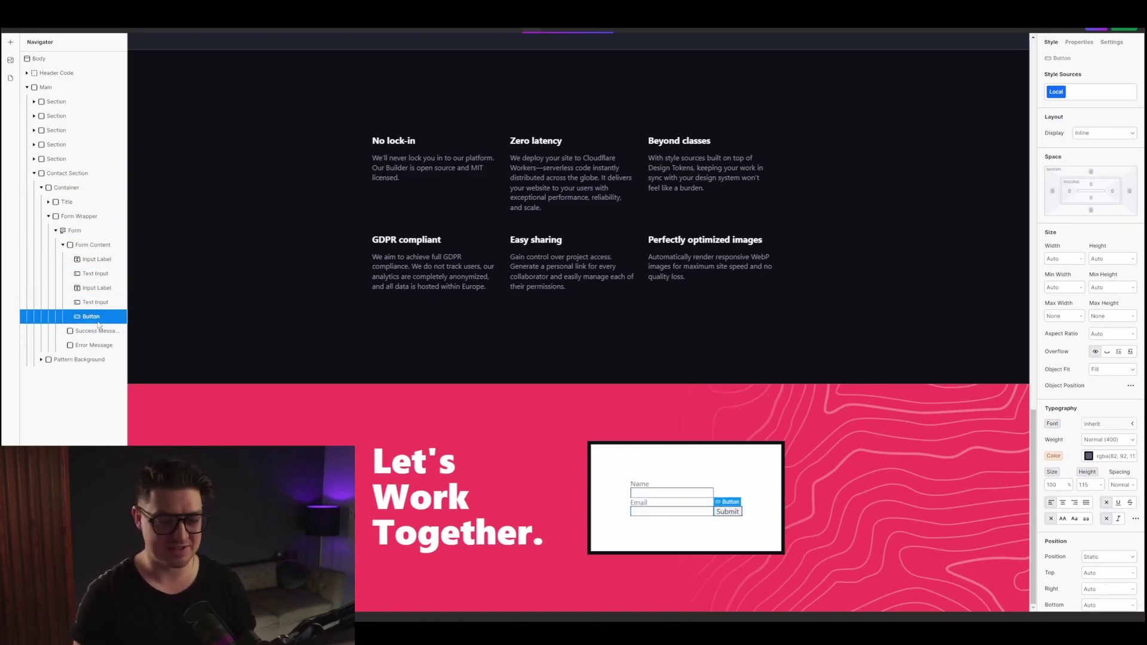
Step: Insert a Text Area into the form and move it above the Submit button
key("Escape")
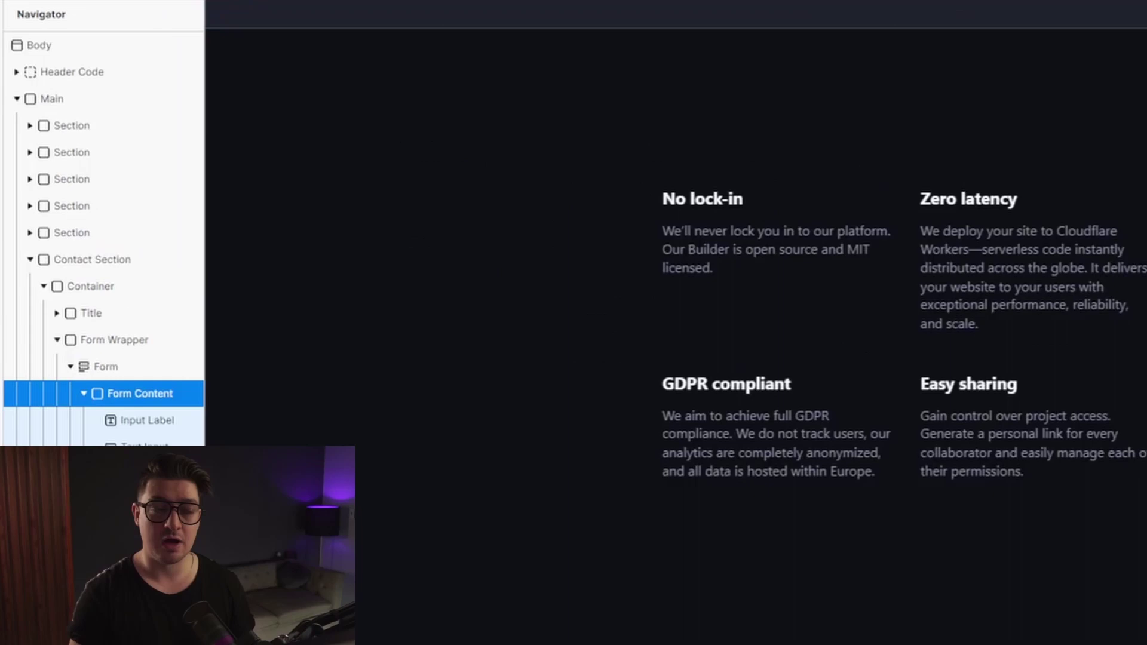
left_click(10, 41)
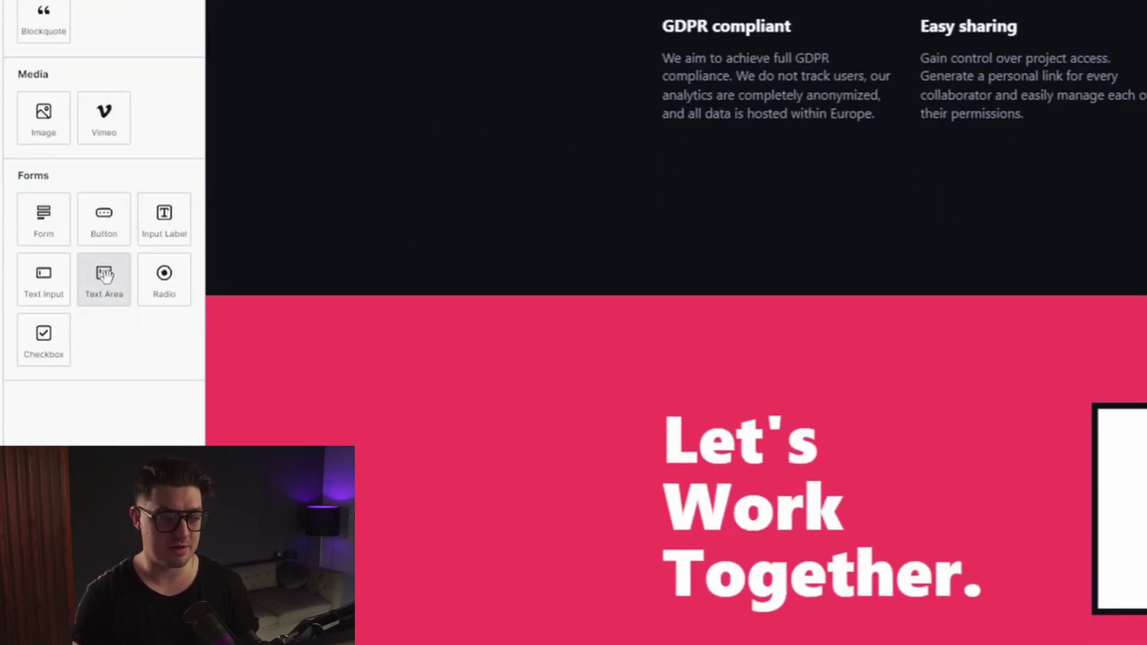
left_click(104, 277)
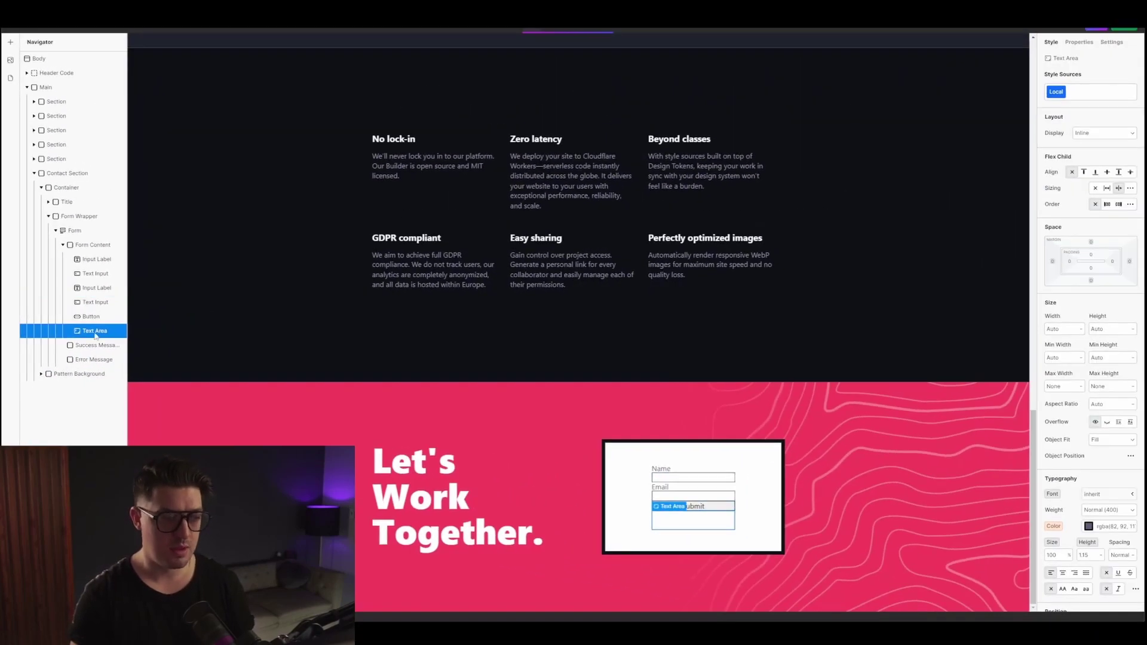
left_click_drag(95, 336, 94, 312)
Step: Duplicate the Email label with Ctrl+D to create a label for the text area
left_click(95, 287)
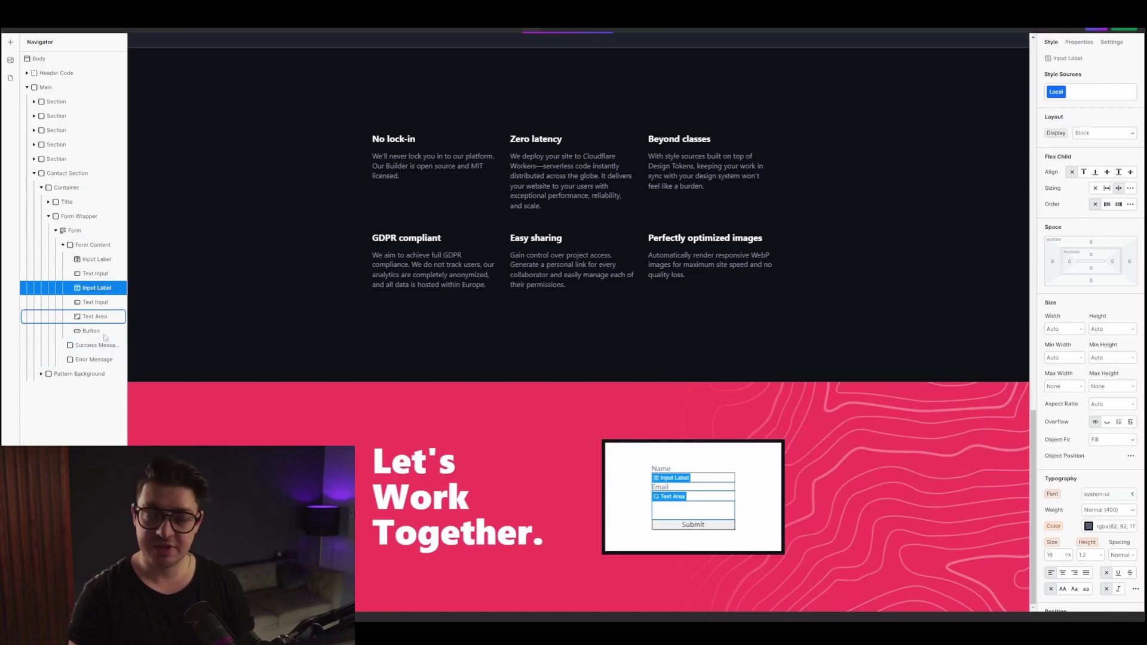
key("ctrl+d")
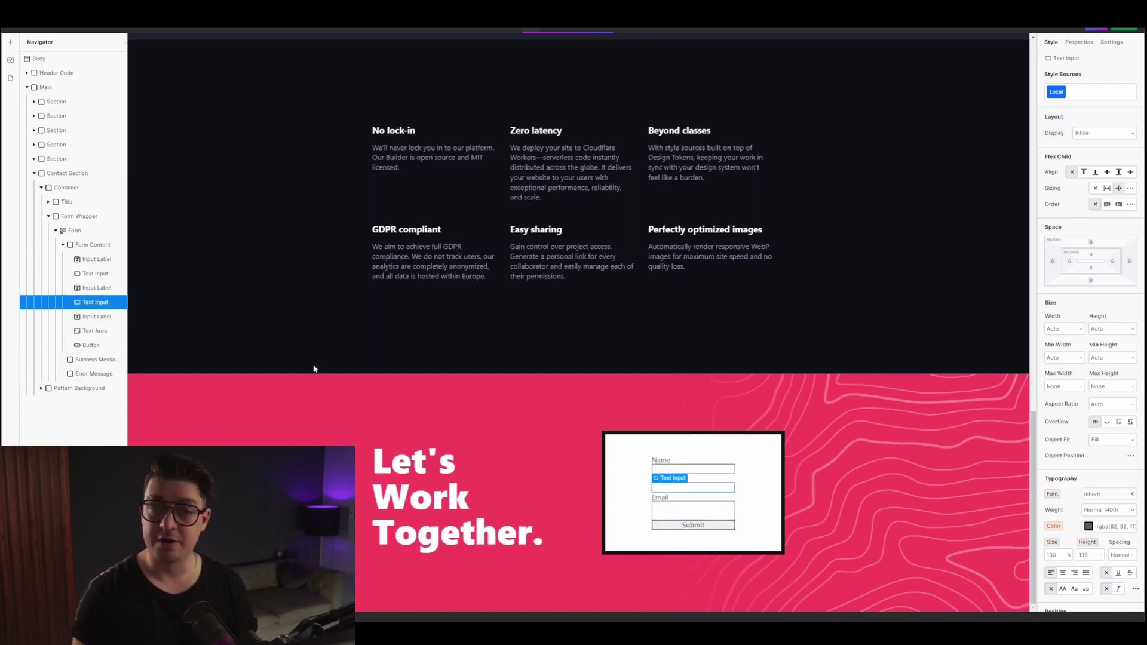
left_click(95, 259)
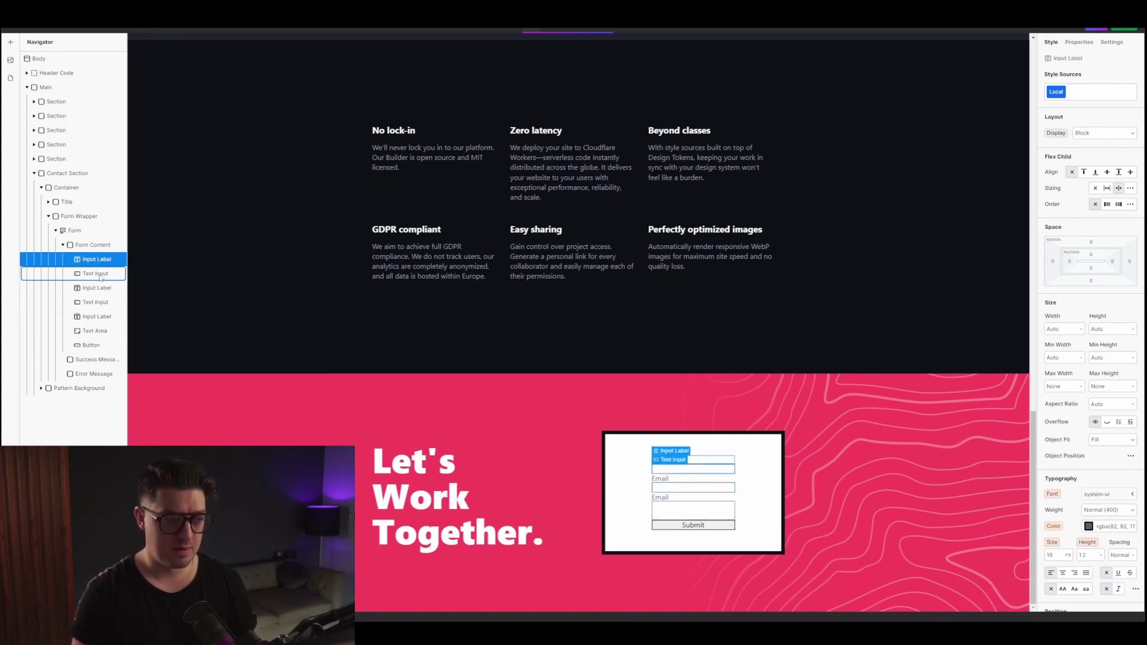
left_click(95, 273)
left_click(409, 435)
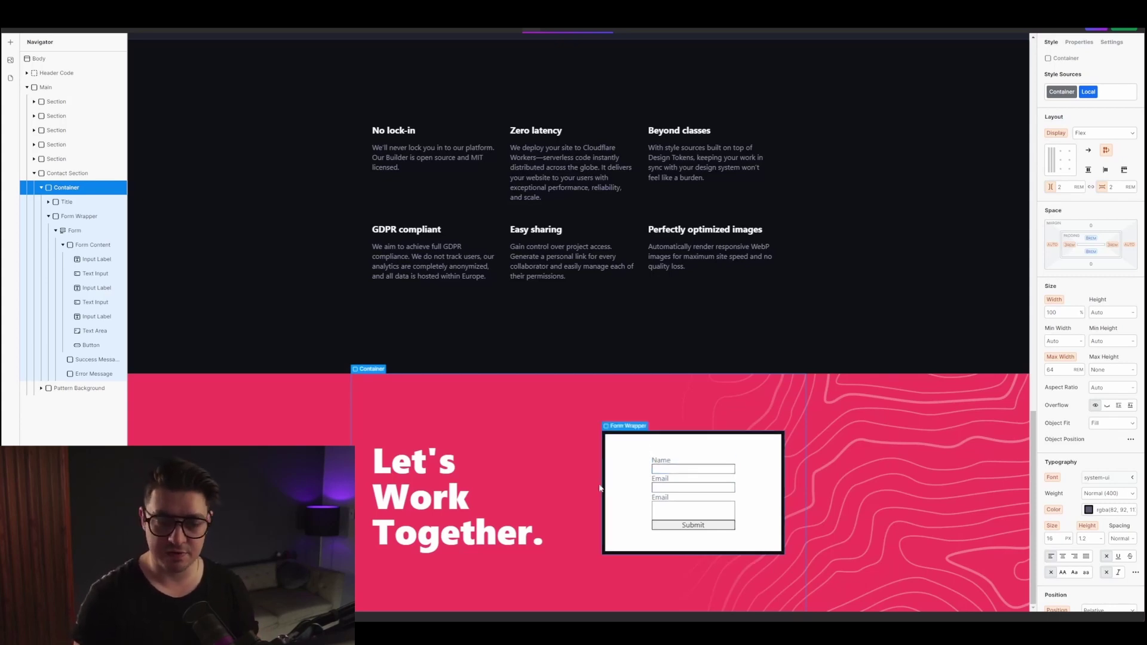
Step: Rename the Name label to 'First name'
left_click(703, 466)
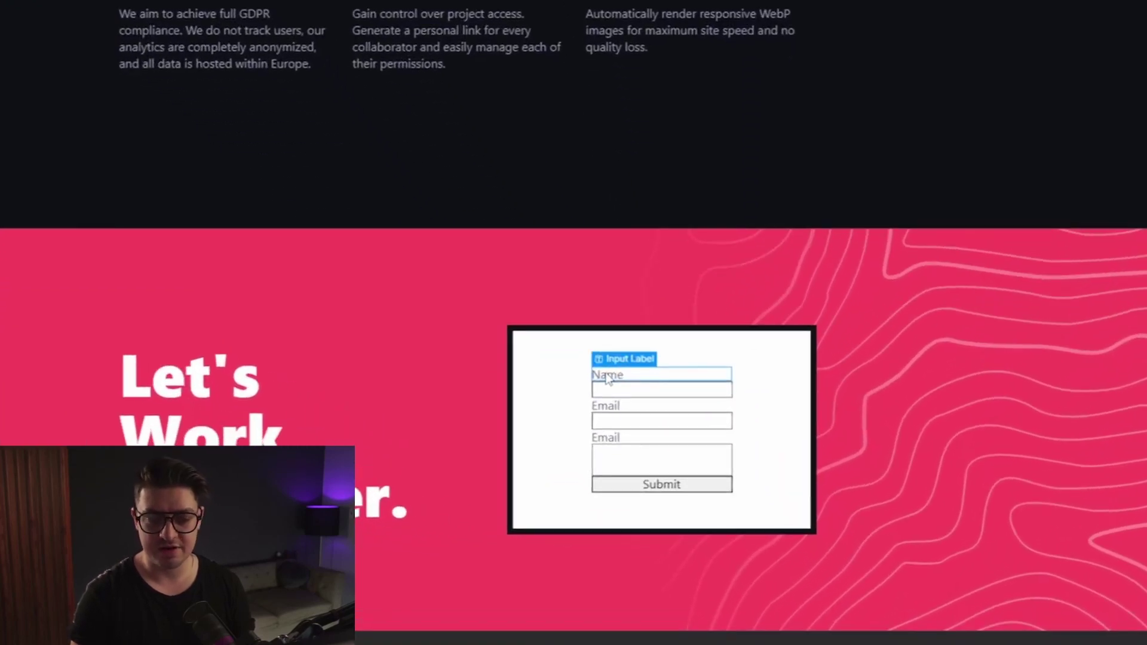
double_click(607, 377)
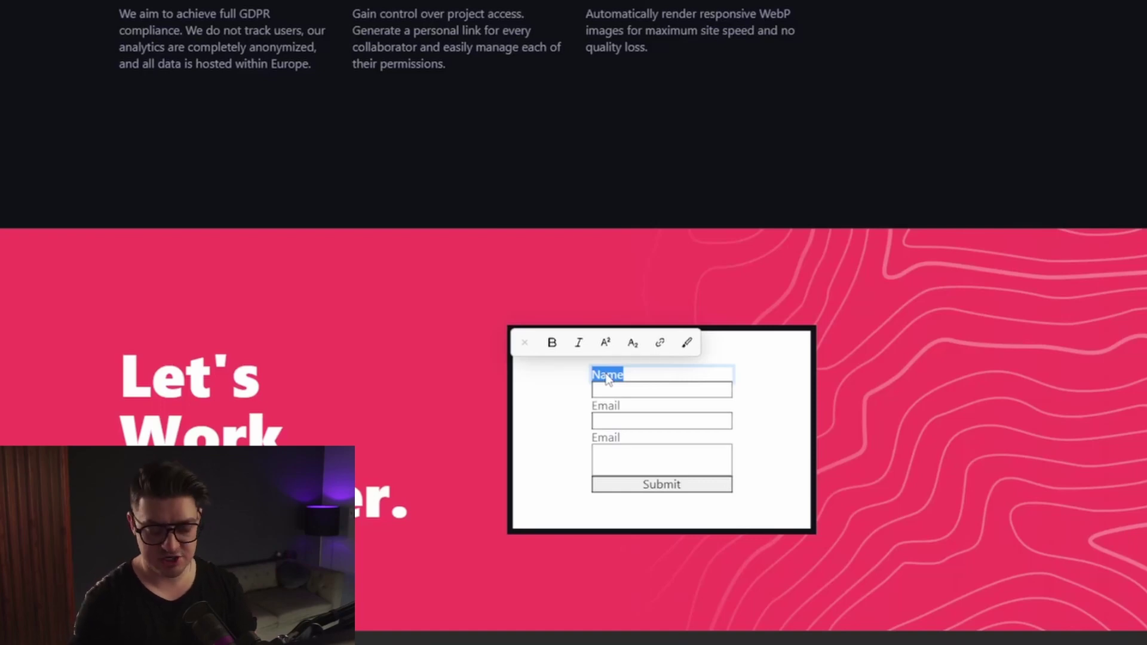
type("First name")
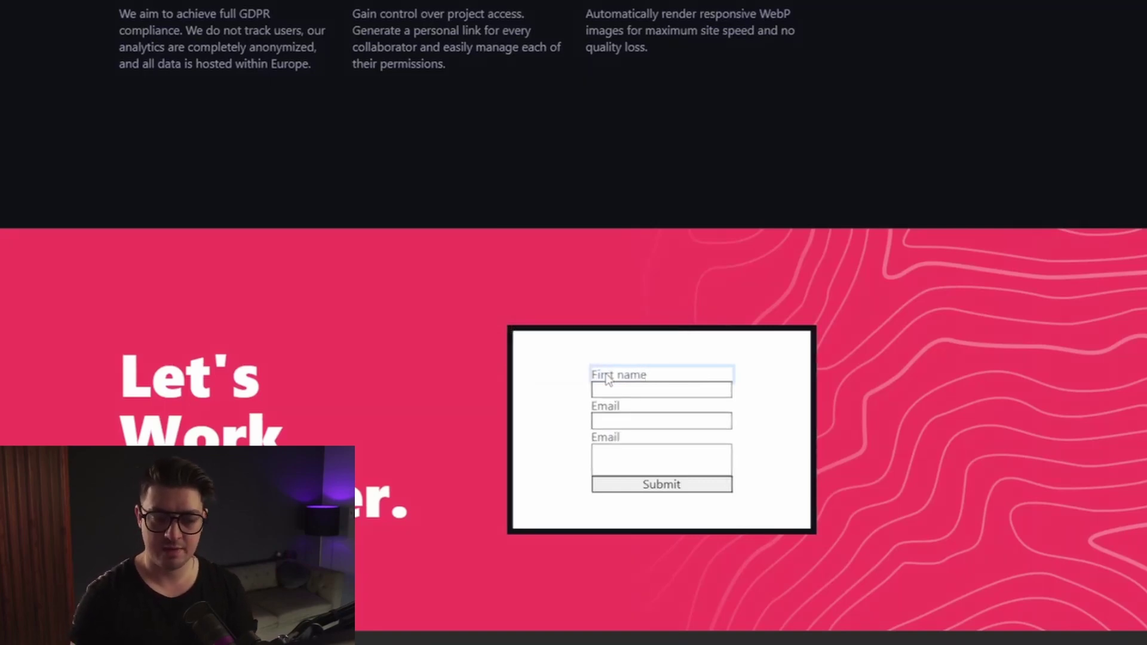
left_click(615, 390)
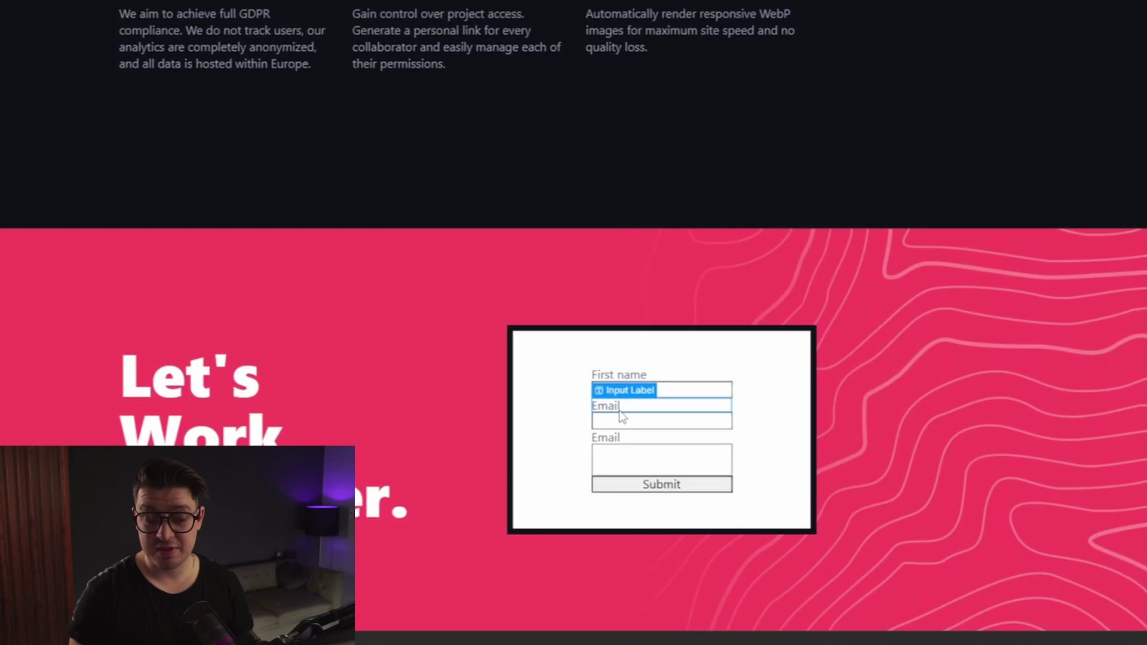
Step: Rename the second Email label to 'Message'
left_click(627, 443)
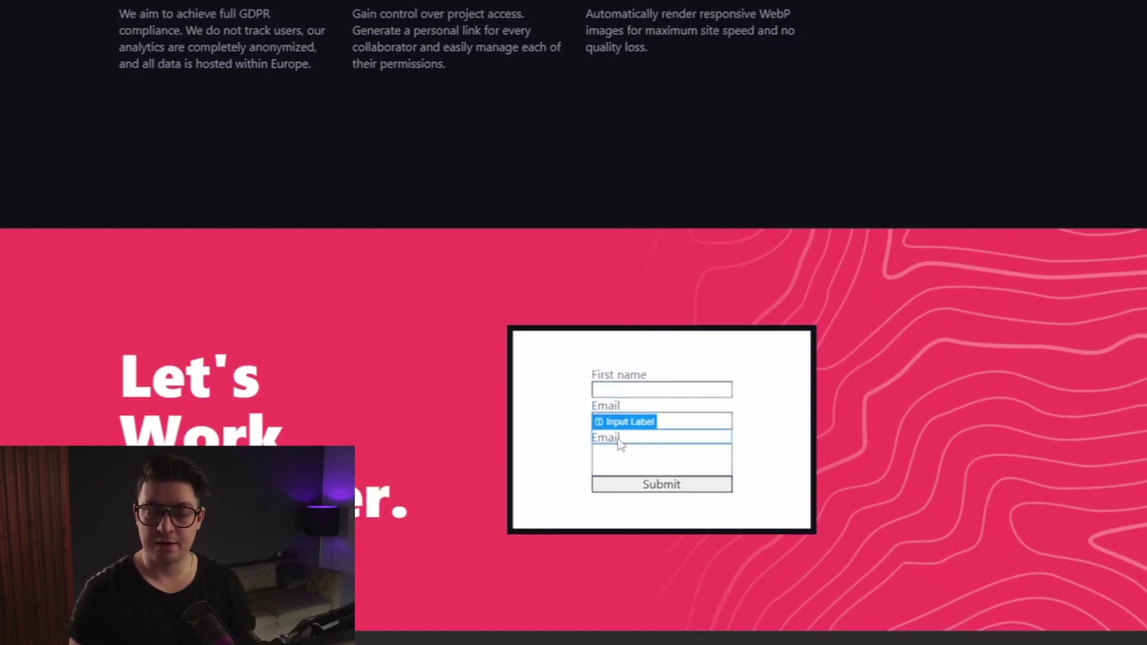
double_click(628, 447)
type("Message")
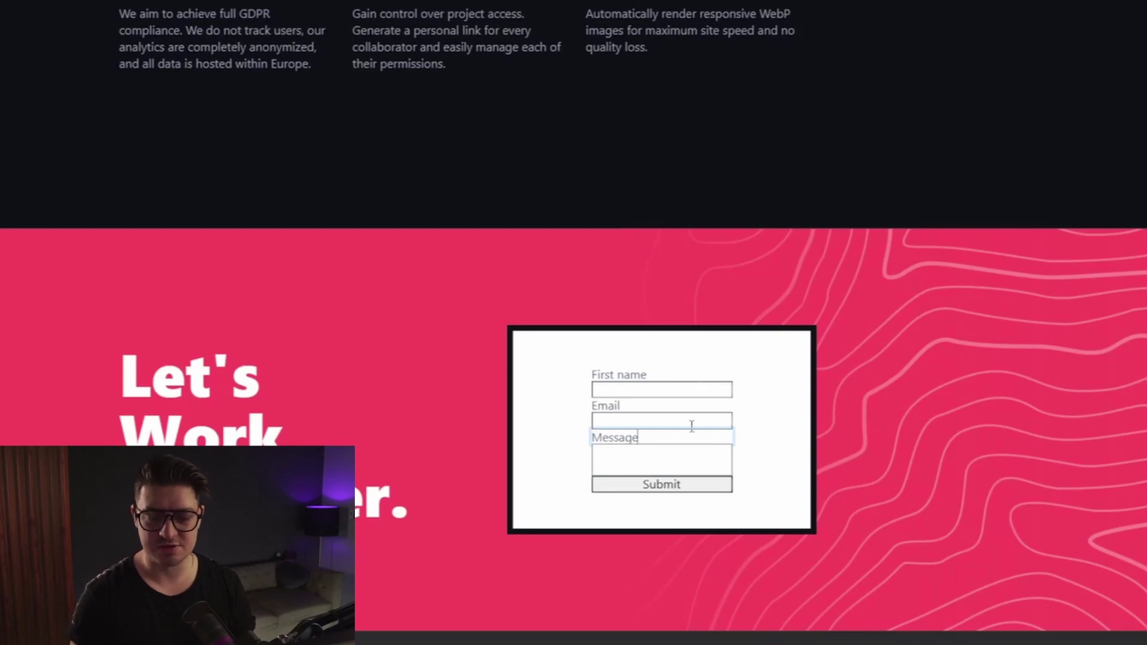
left_click(705, 393)
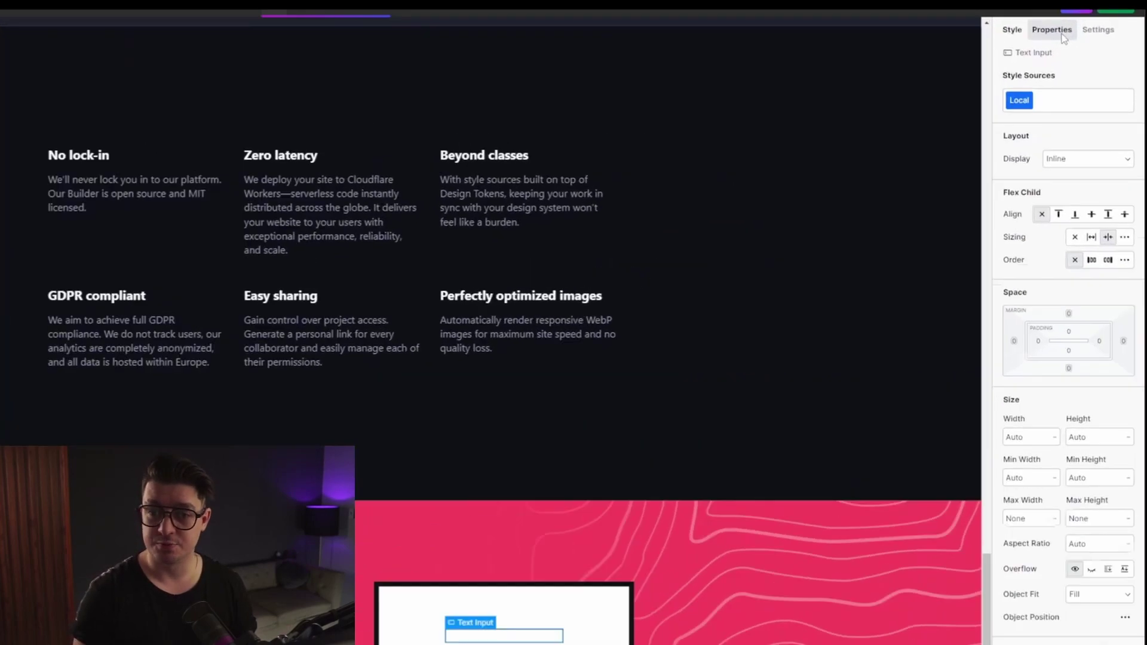
Step: Set the first input's type to Text, its placeholder to John, and mark it required
left_click(1078, 42)
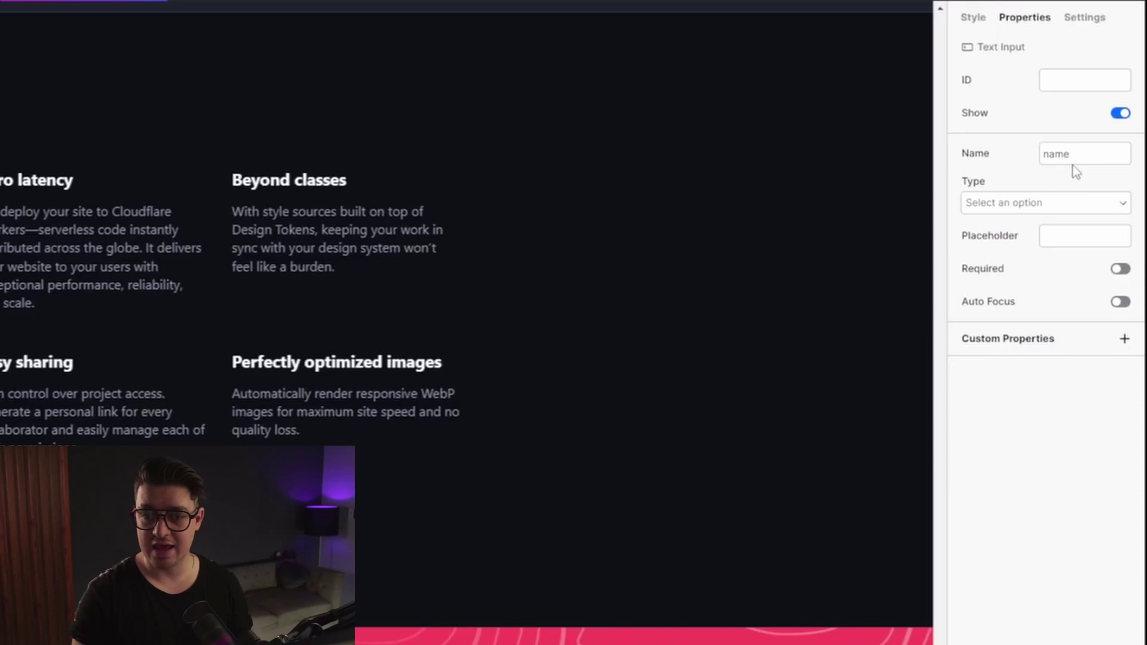
left_click(1062, 209)
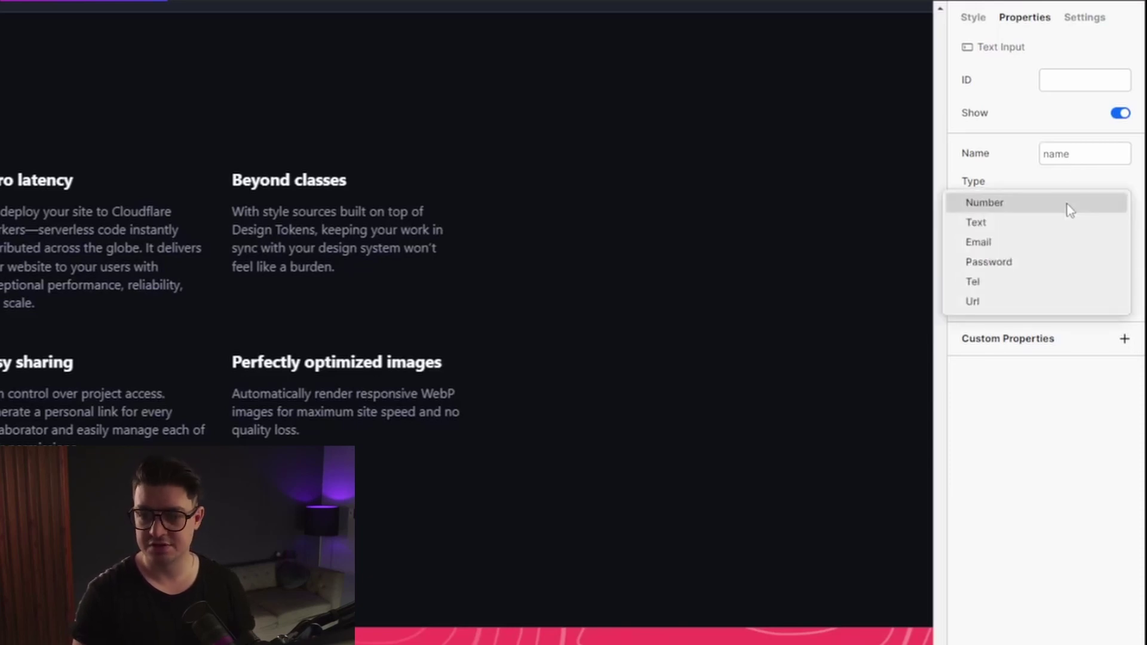
left_click(1035, 227)
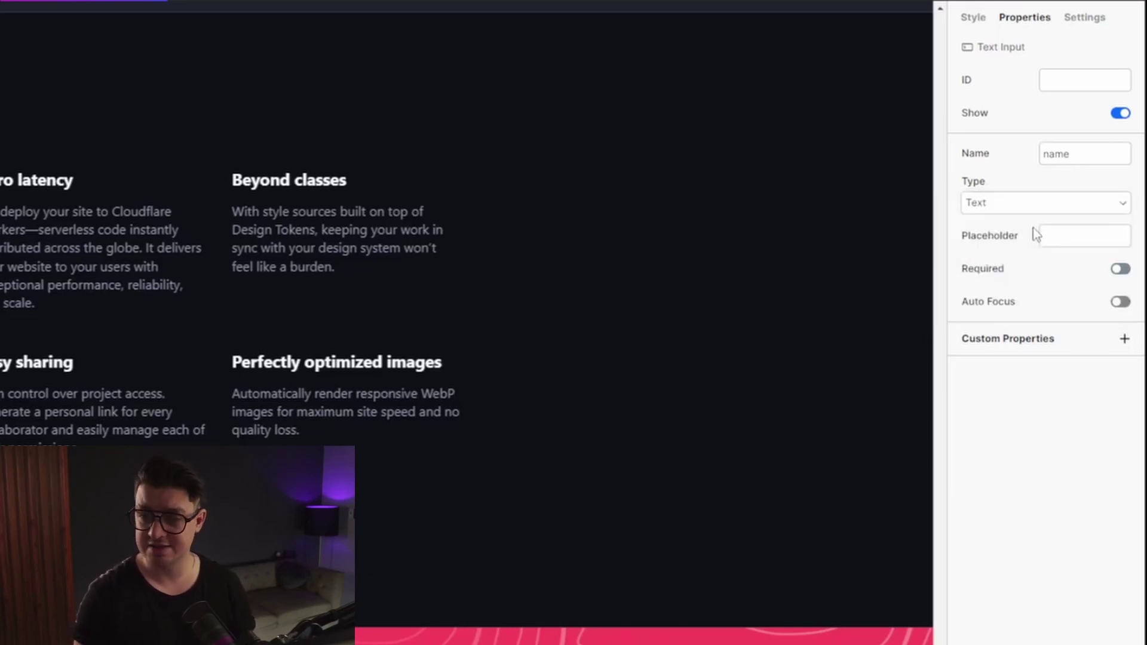
left_click(1063, 244)
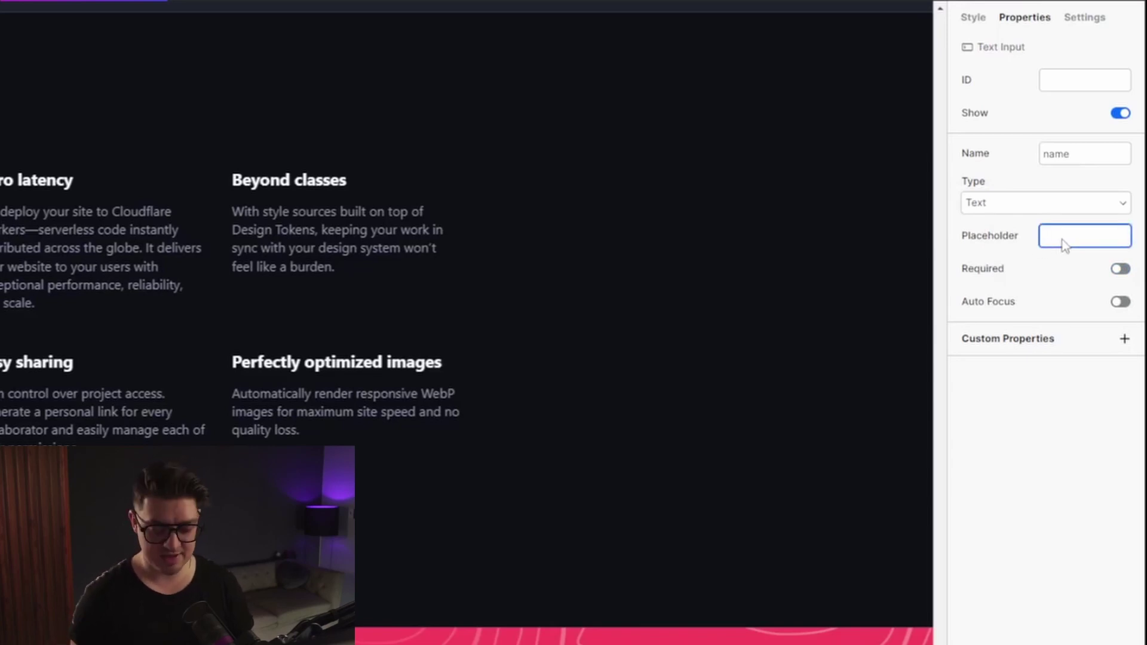
type("John")
double_click(1055, 237)
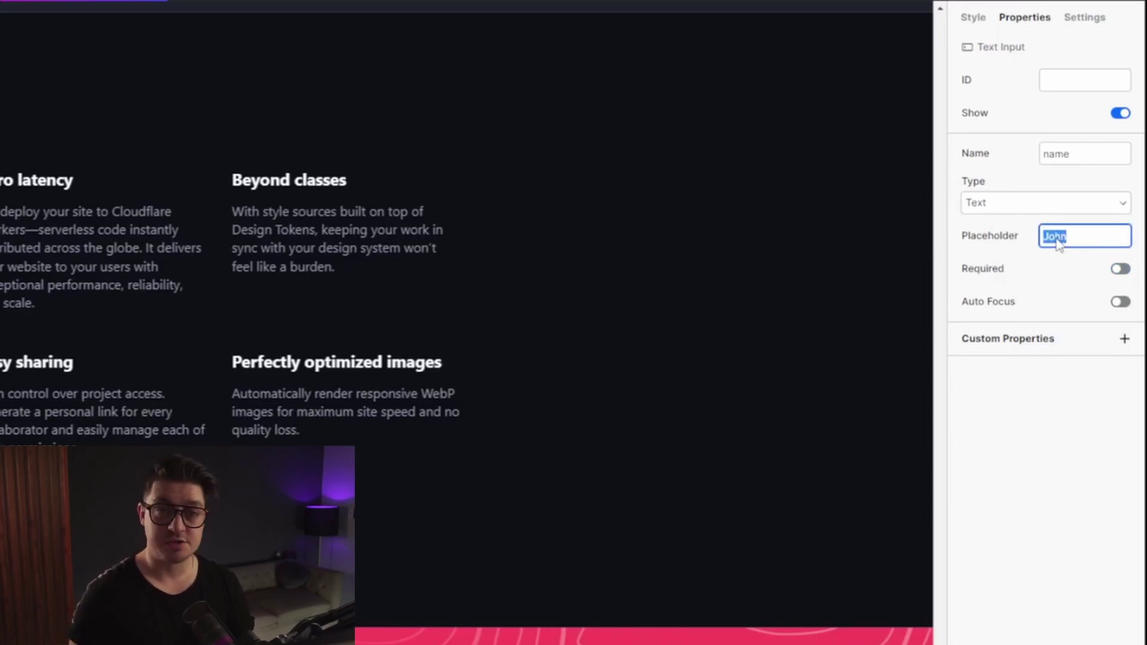
key("BackSpace")
type("John")
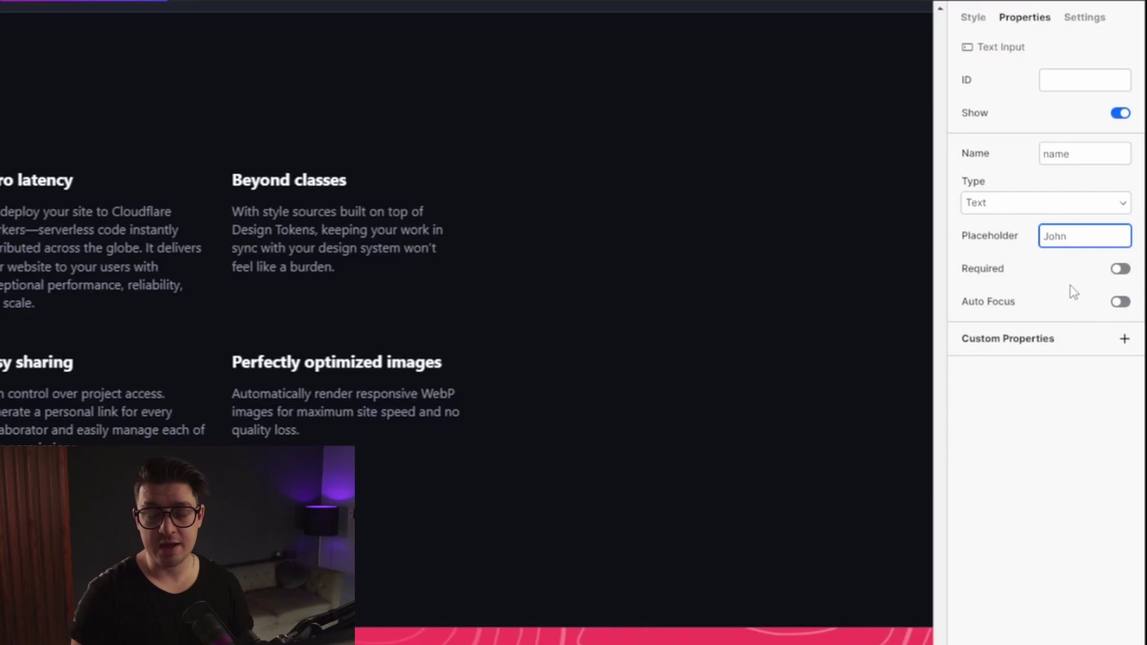
left_click(1121, 269)
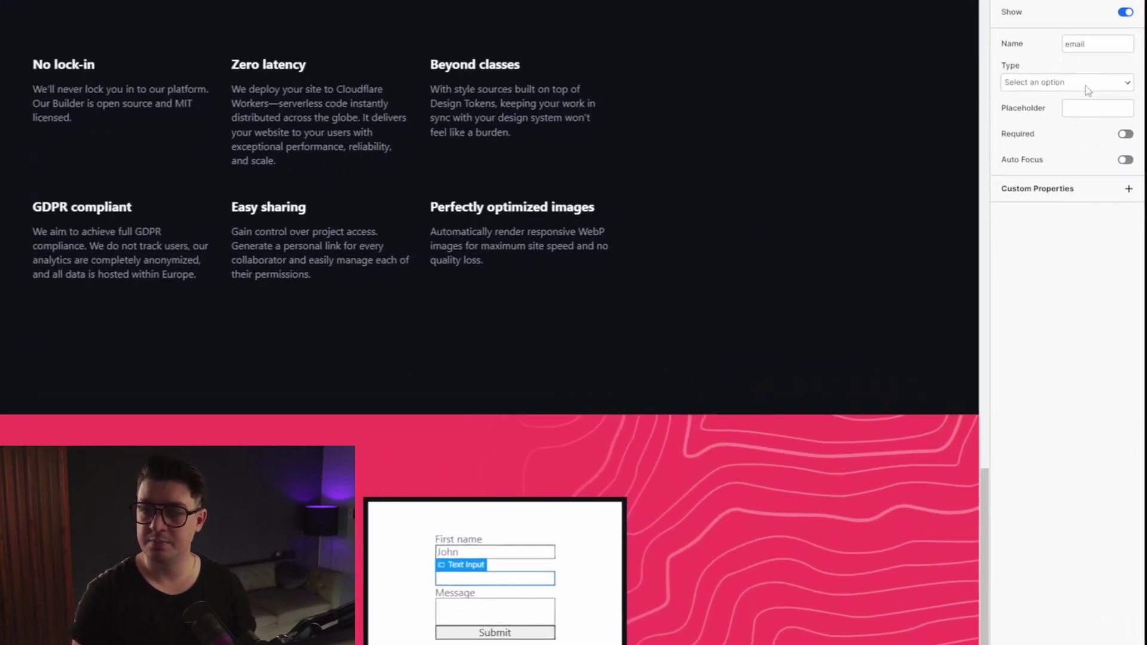
Step: Make the second input a required Email-type field with a sample e-mail address placeholder
left_click(1086, 84)
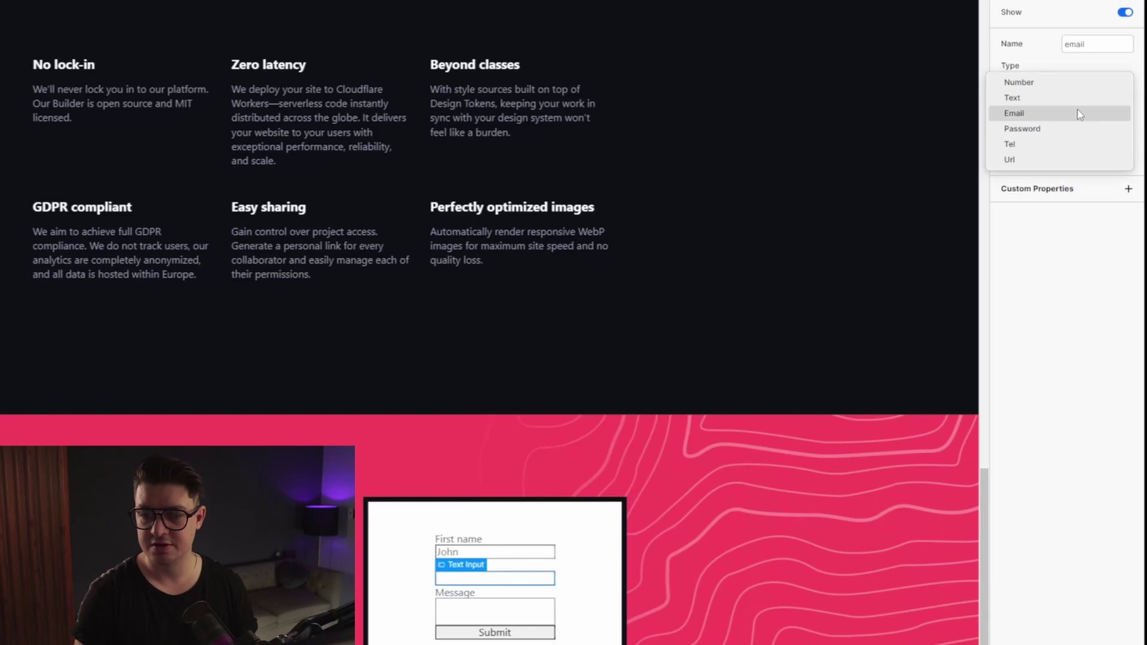
left_click(1077, 113)
left_click(1068, 141)
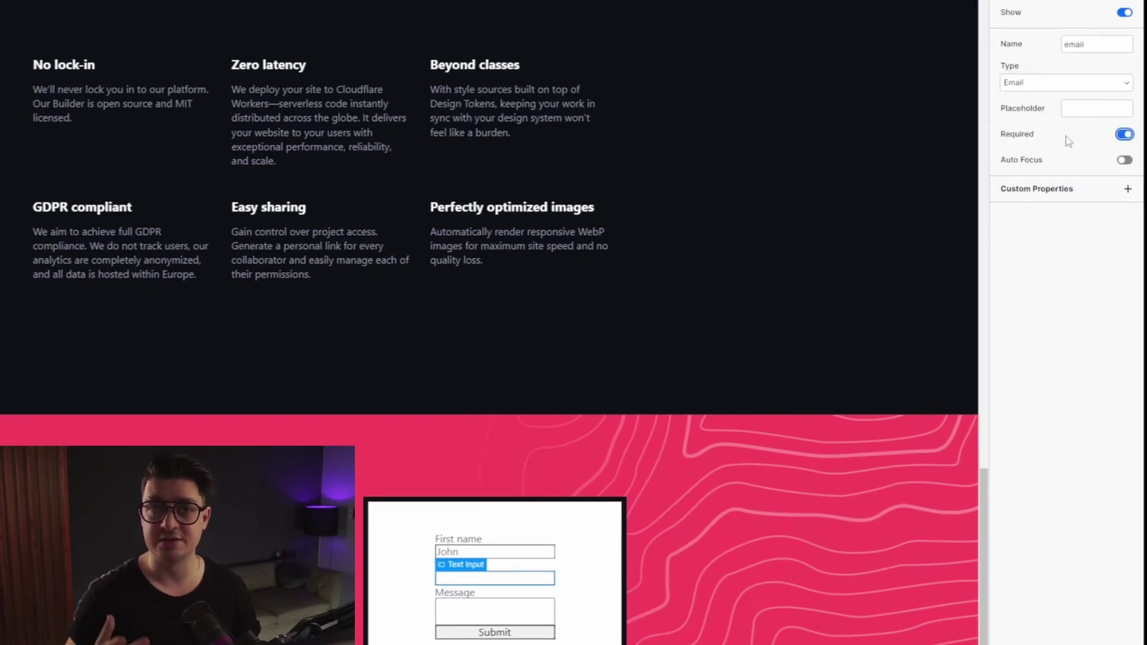
left_click(1095, 113)
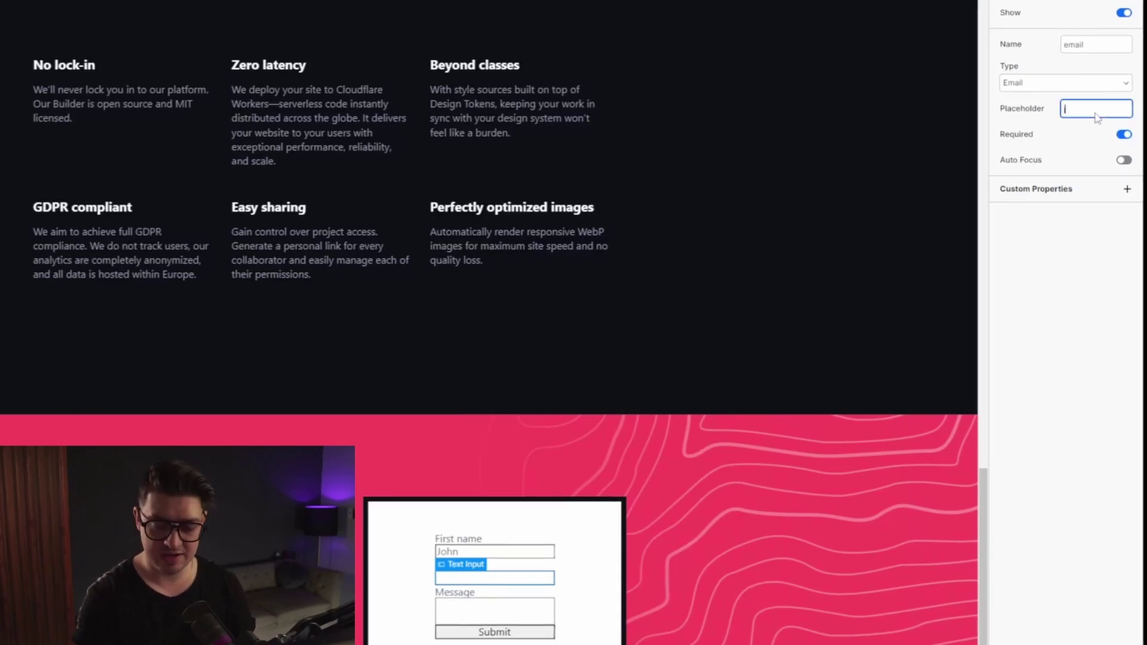
type("john@doe.com")
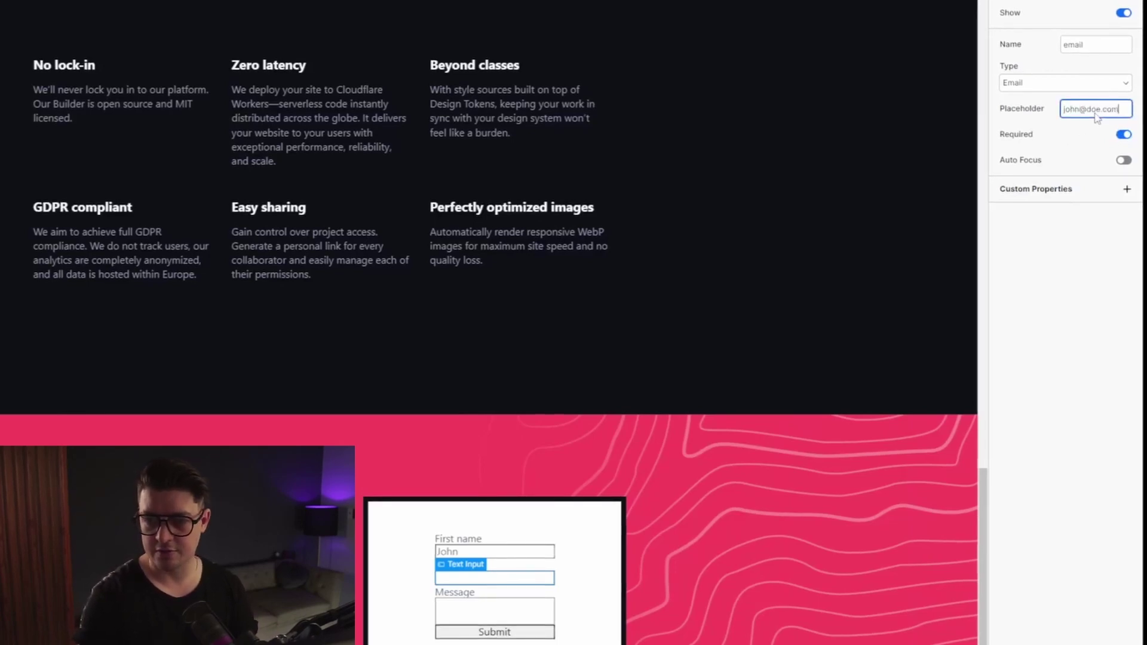
left_click(1020, 276)
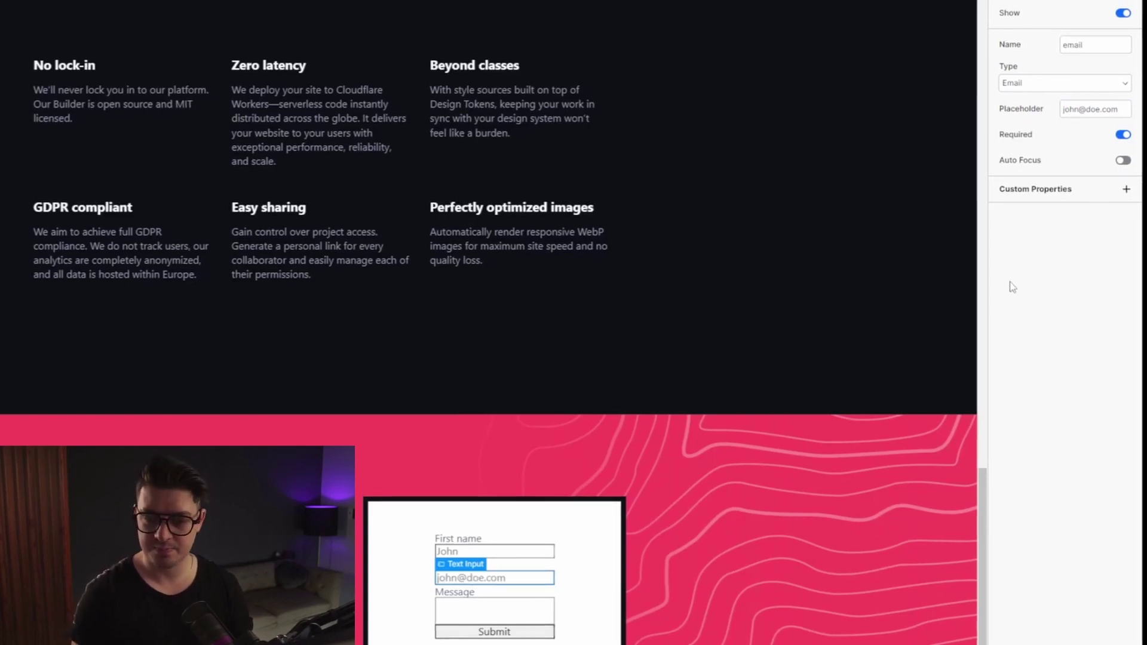
Step: Name the text area Message, add placeholder 'Let us know why you're getting in touch.', make it required
left_click(499, 606)
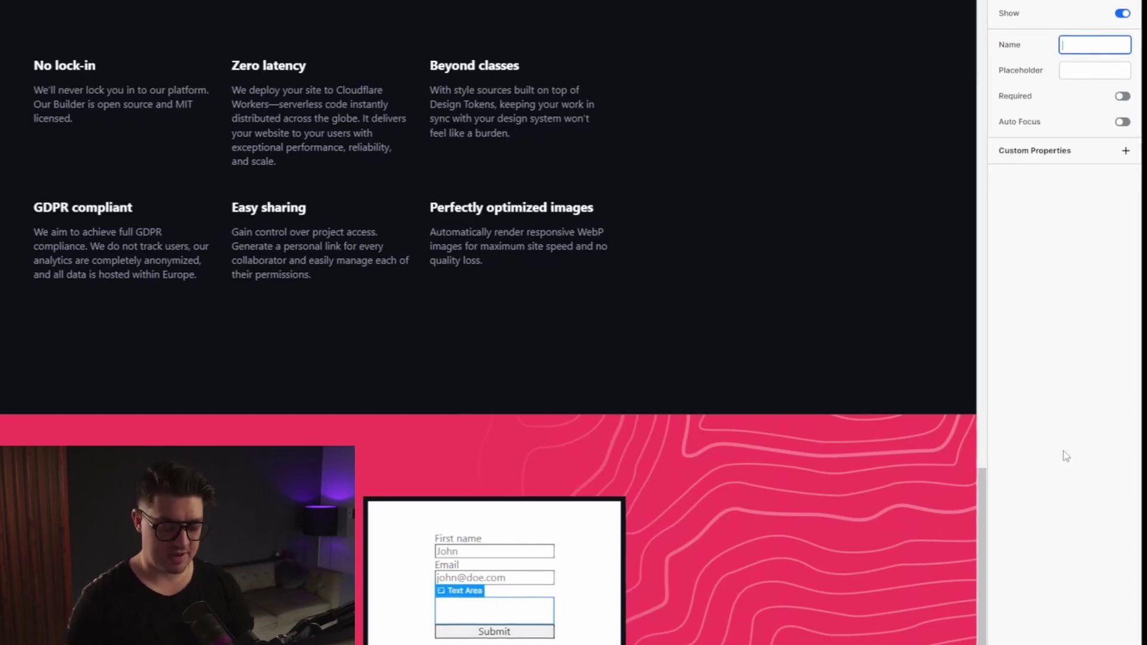
type("Message")
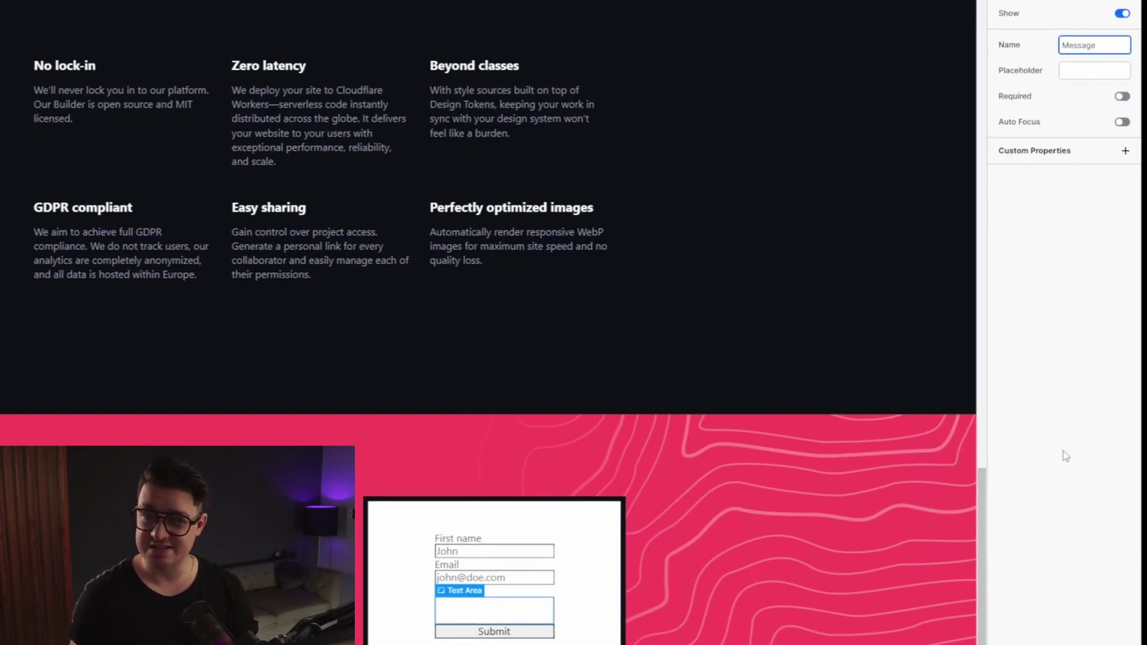
key("Tab")
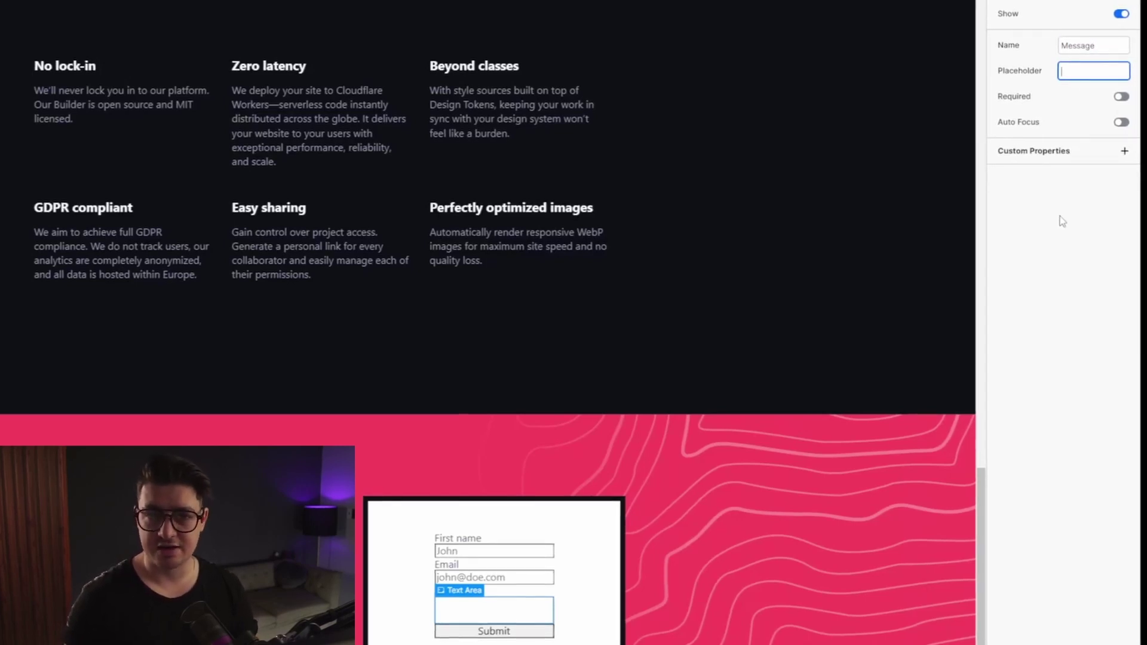
type("Let us know why you're getting in touch.")
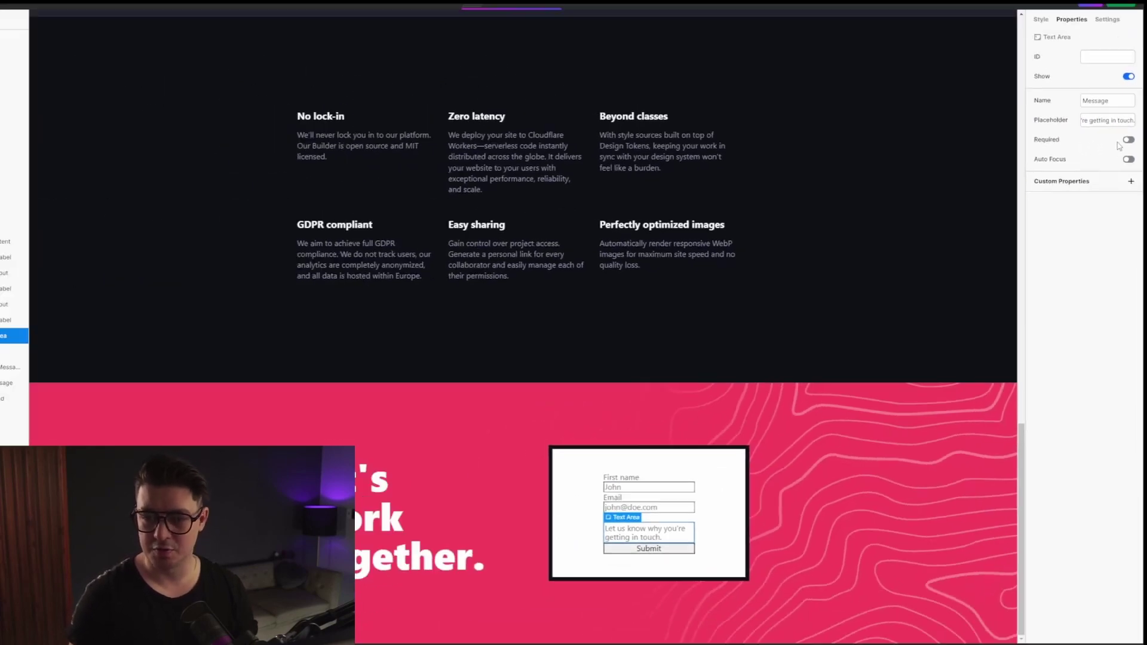
left_click(1120, 96)
left_click(767, 457)
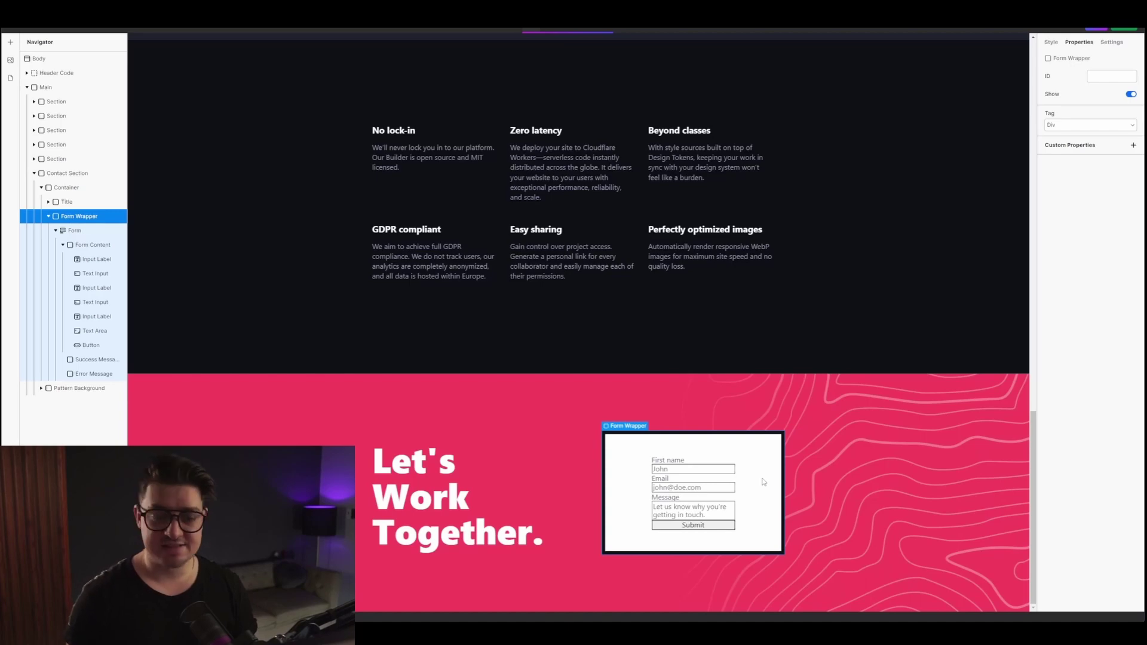
Step: Switch the Form to Success state and add the line 'We will be in touch in the next 24h.'
left_click(88, 232)
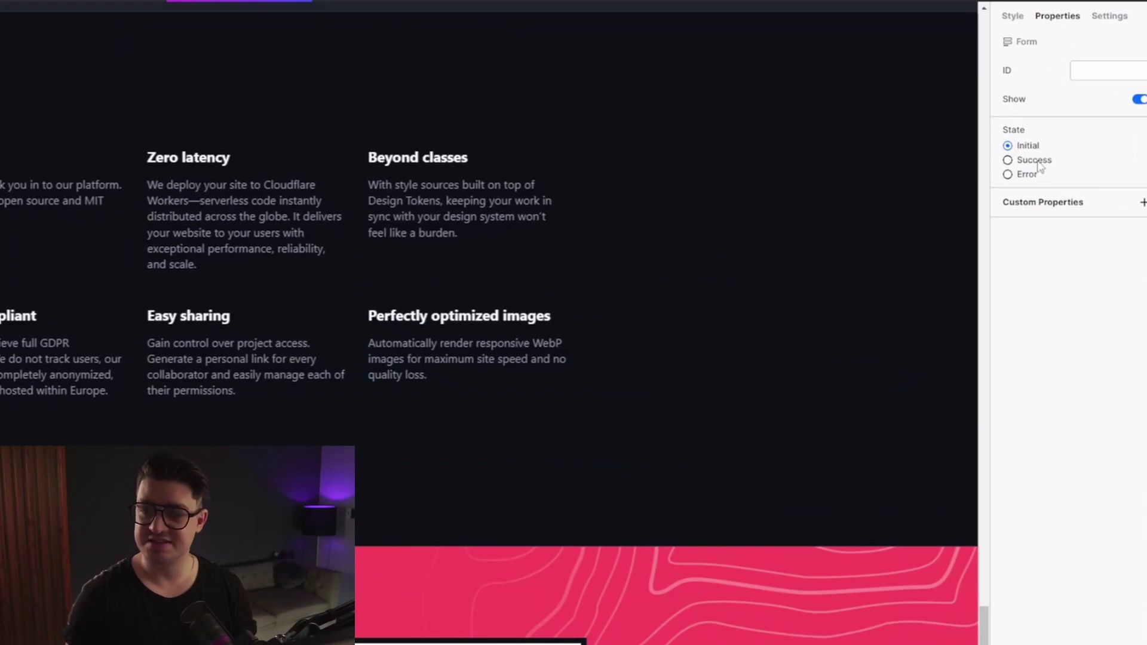
left_click(1037, 162)
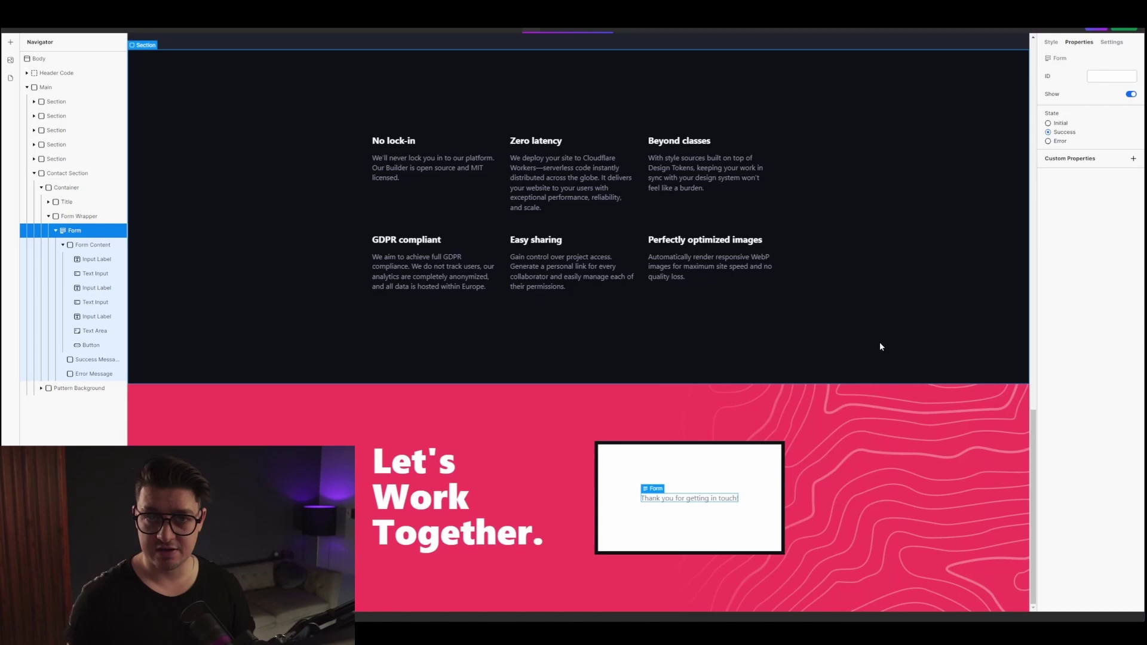
left_click(680, 504)
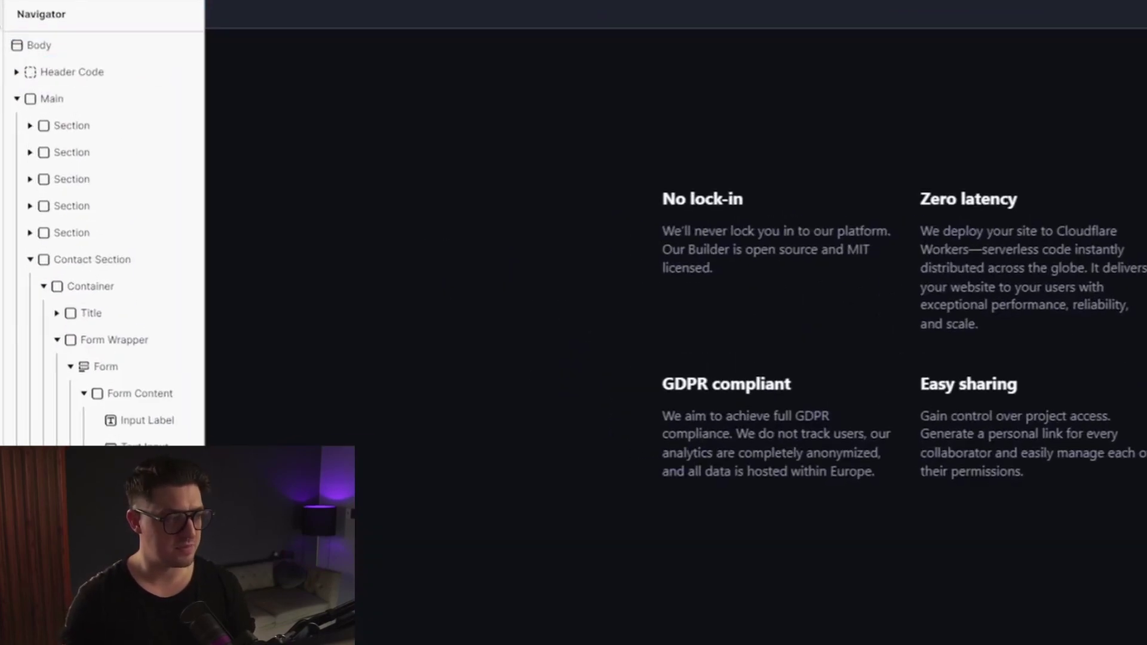
key("a")
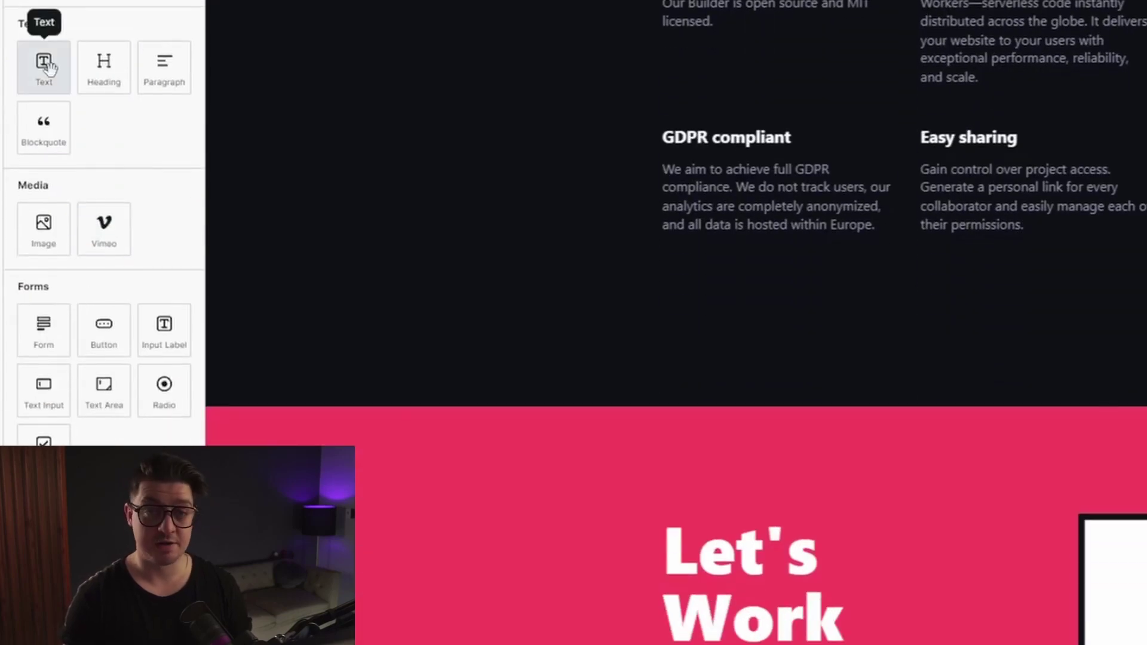
left_click(48, 66)
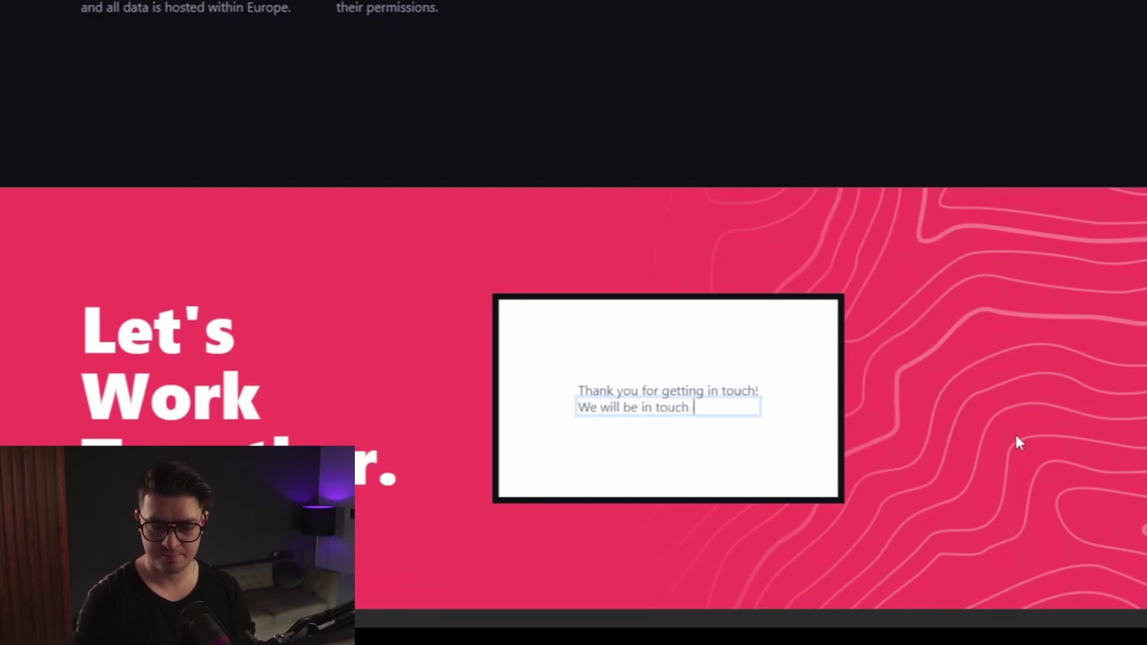
type("24h.")
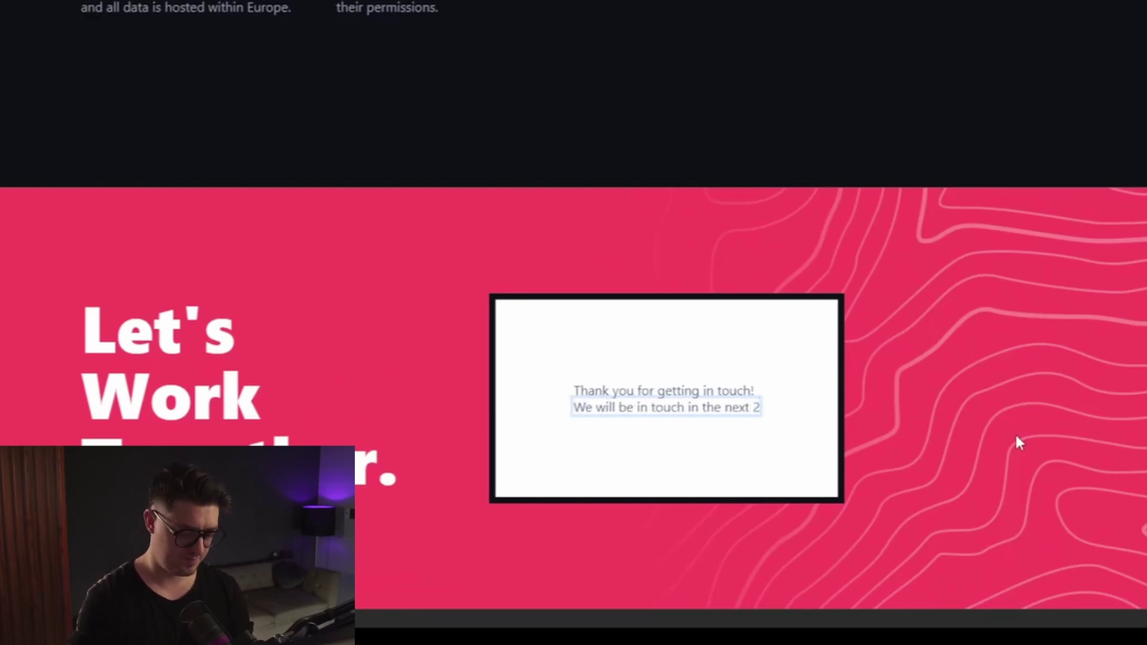
key("Escape")
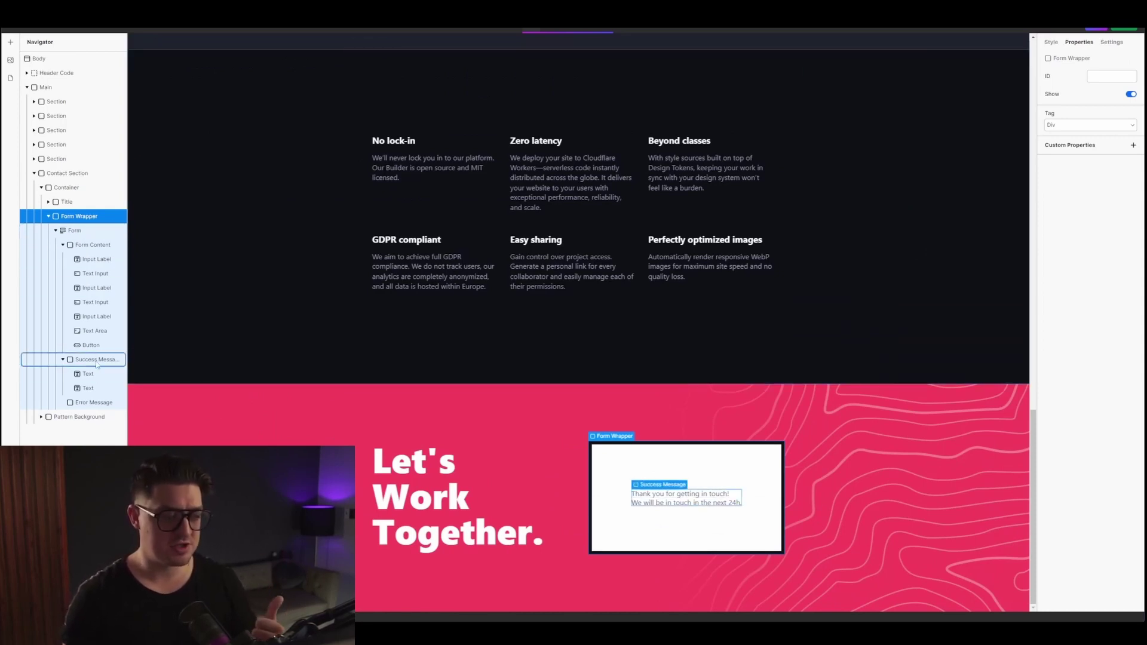
Step: Set the Form to Error state and add the message 'Sorry, something went wrong. Please try again.'
left_click(87, 231)
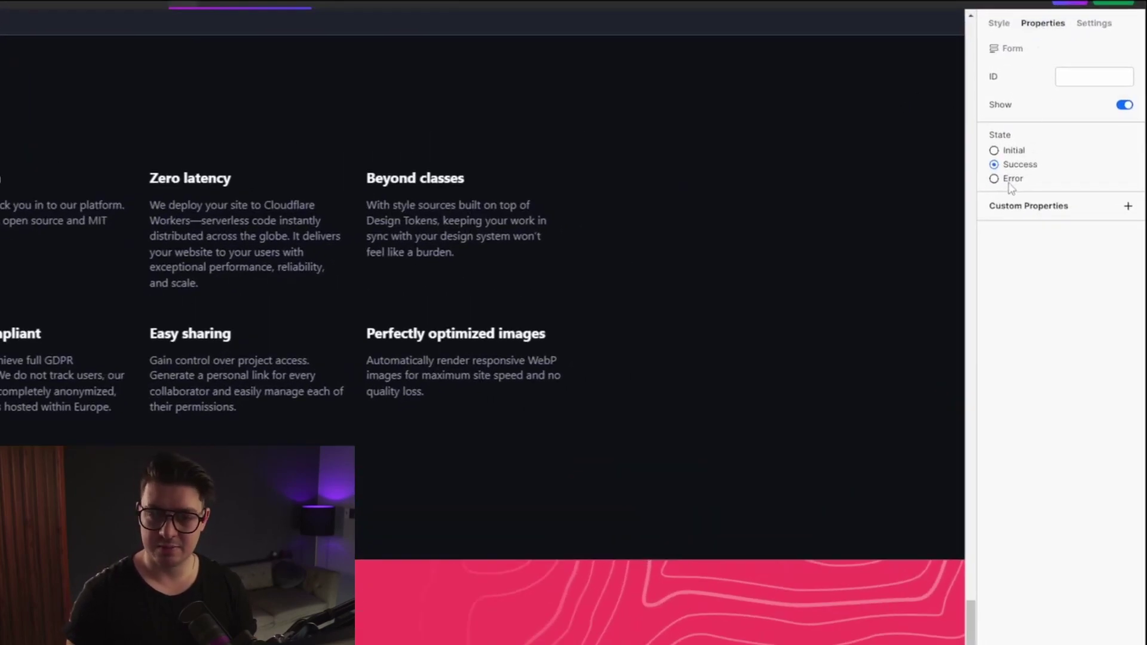
left_click(1009, 179)
left_click(681, 526)
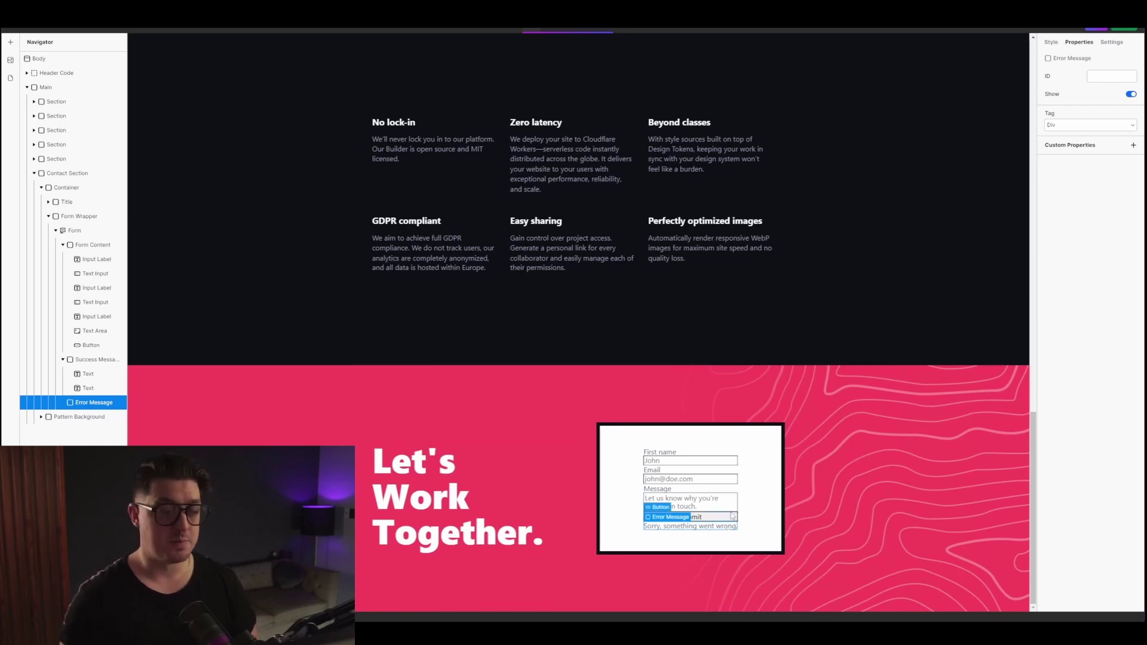
left_click(11, 43)
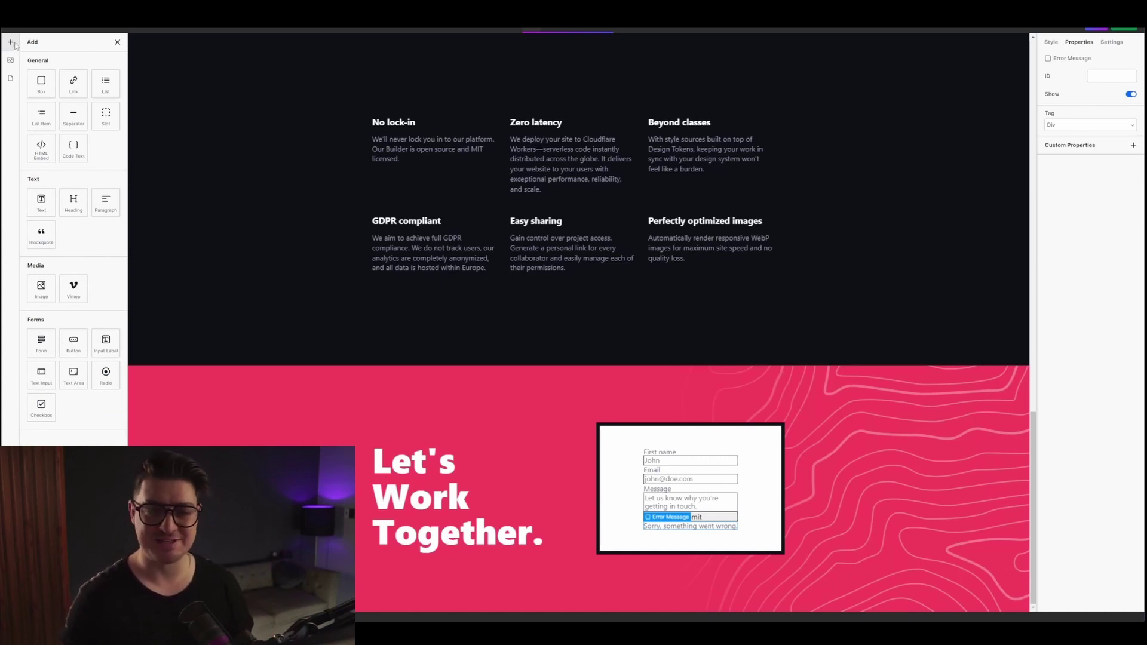
left_click(758, 425)
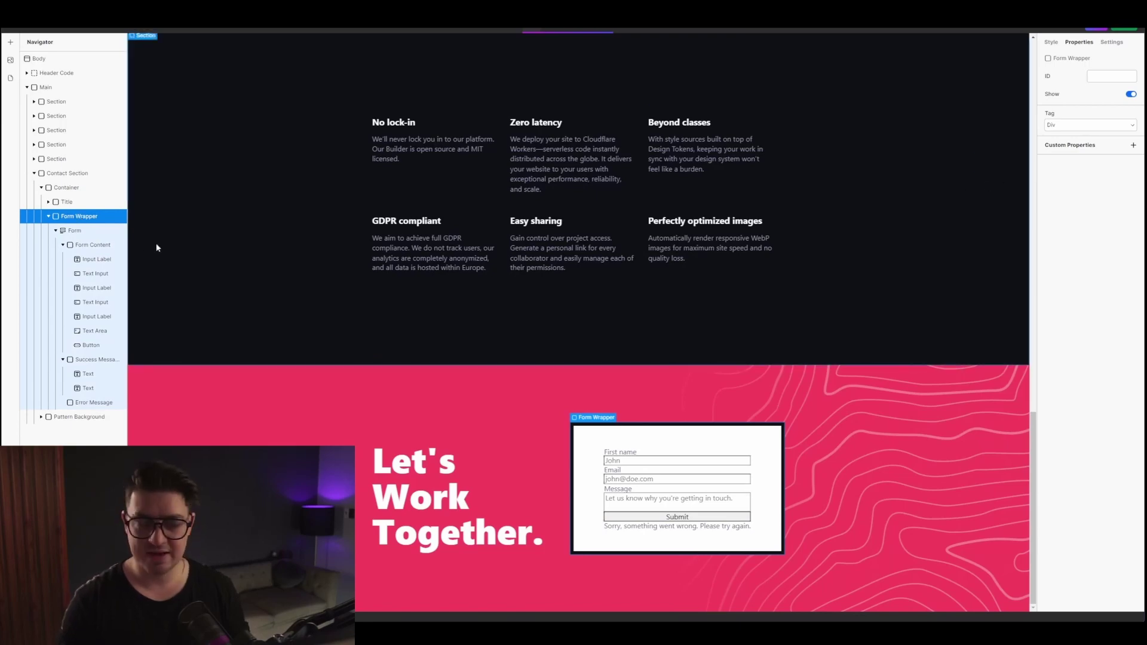
left_click(96, 233)
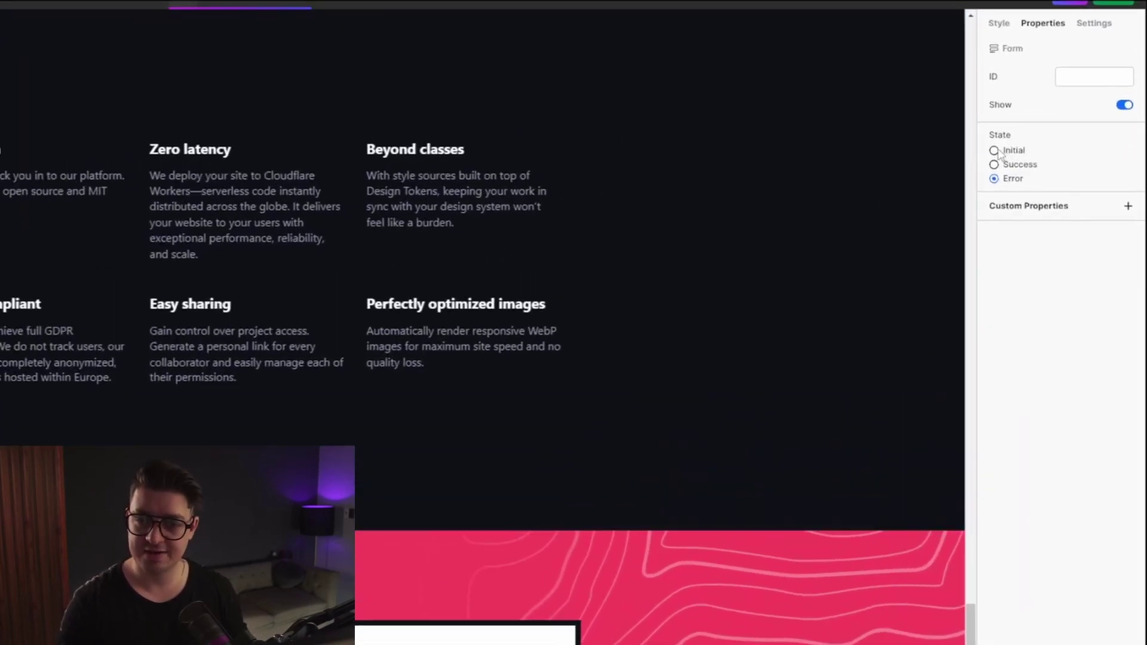
Step: Return the Form to its Initial state and select the Name text input for styling
left_click(995, 151)
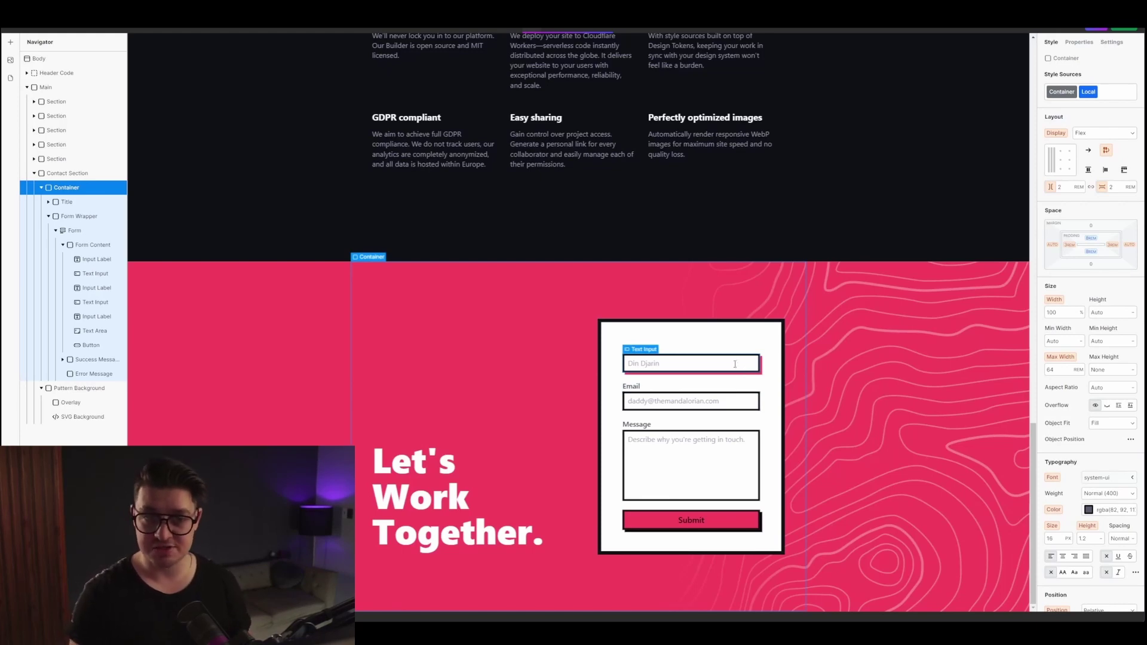
left_click(687, 363)
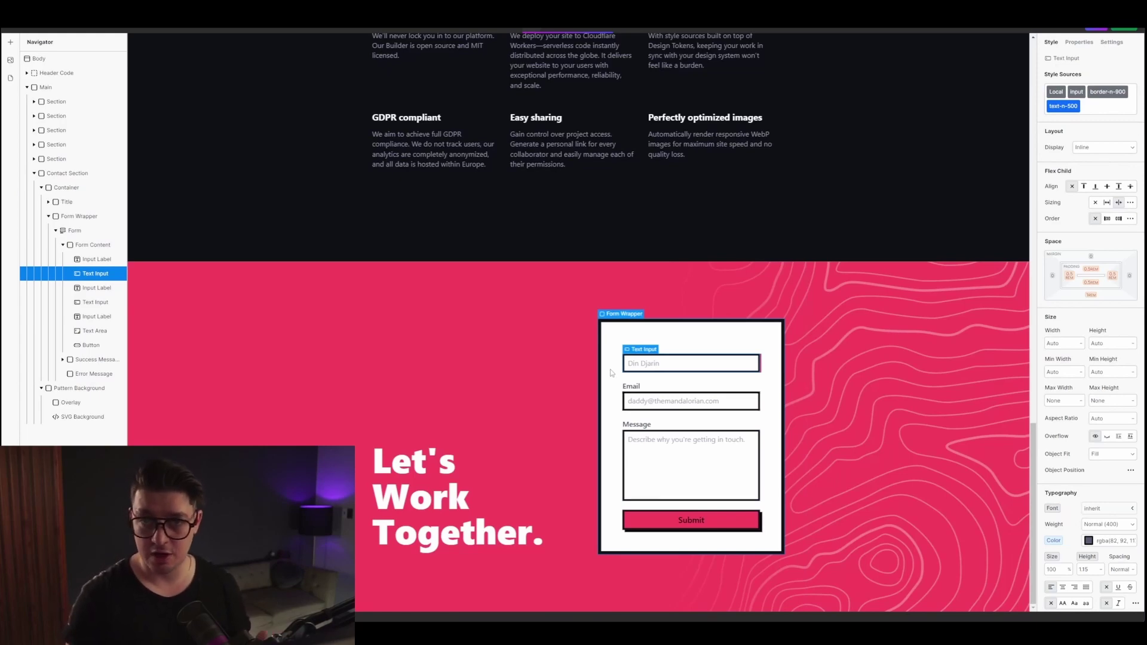
Step: Inspect the shared input style's Hover borders, then its Focus state with the 3px pink box shadow
left_click(675, 373)
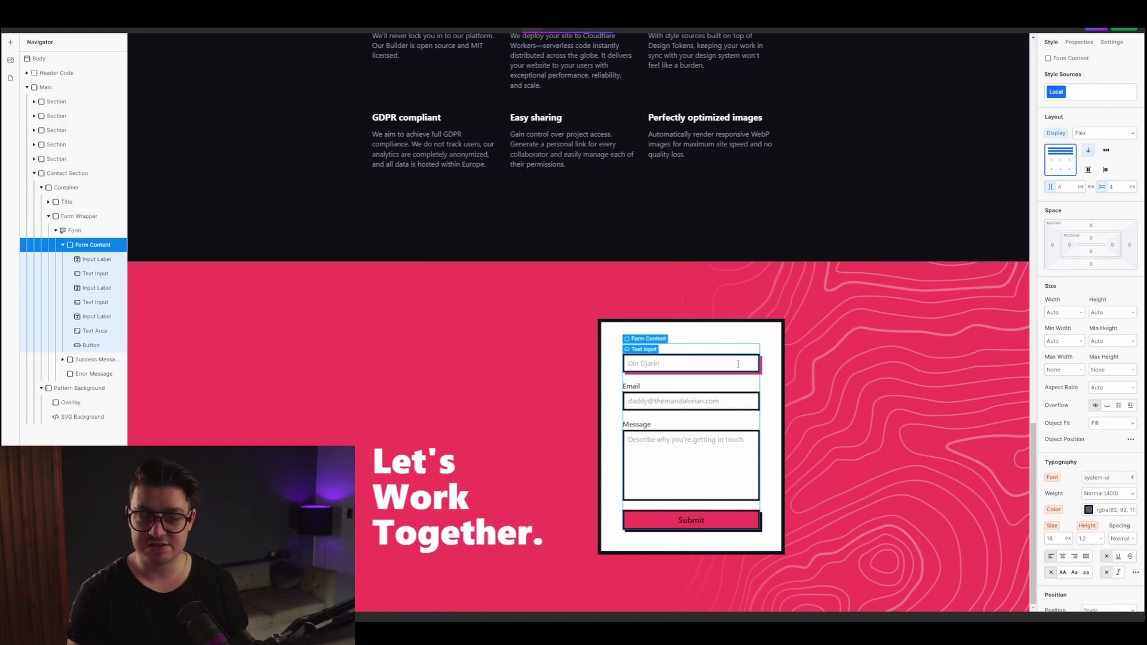
left_click(738, 365)
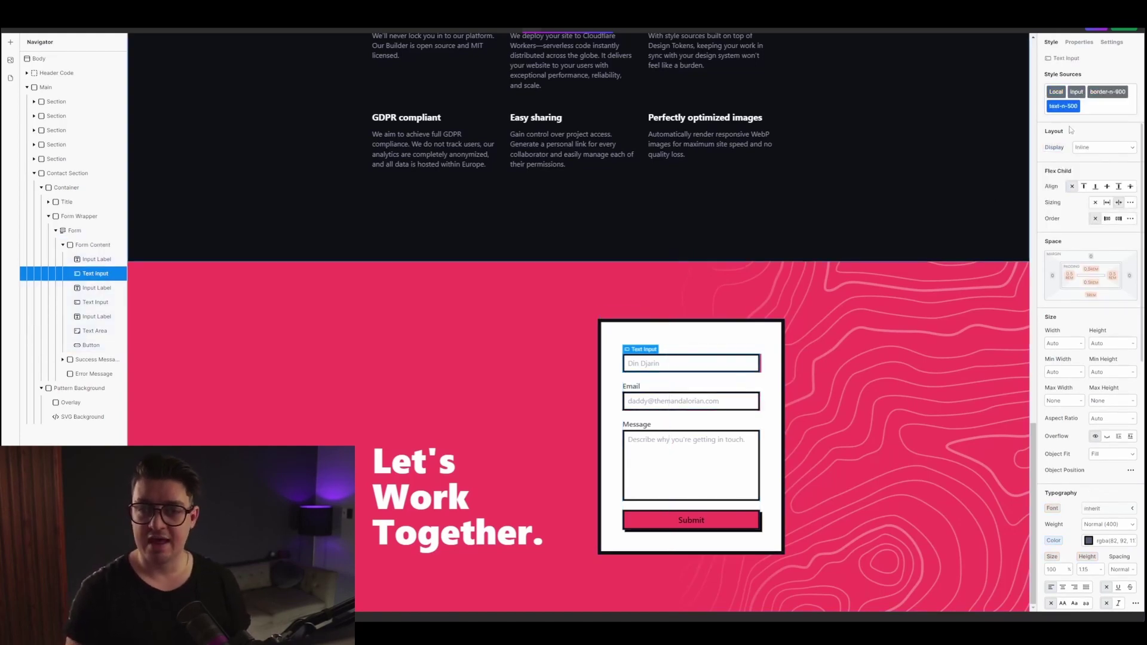
left_click(1081, 92)
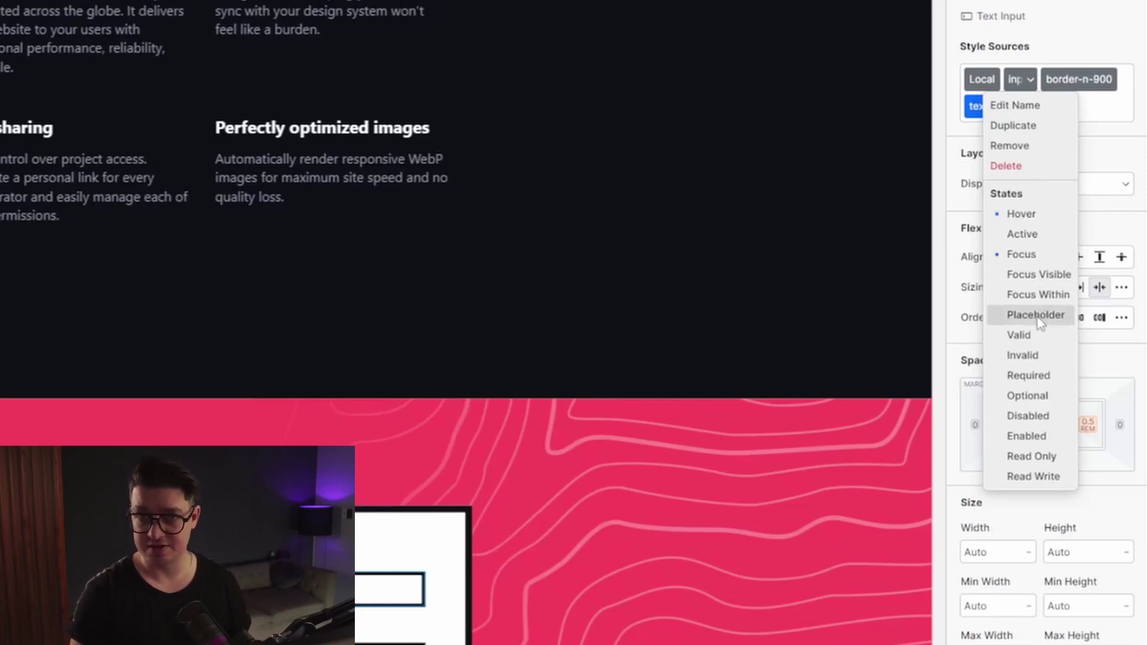
left_click(1039, 216)
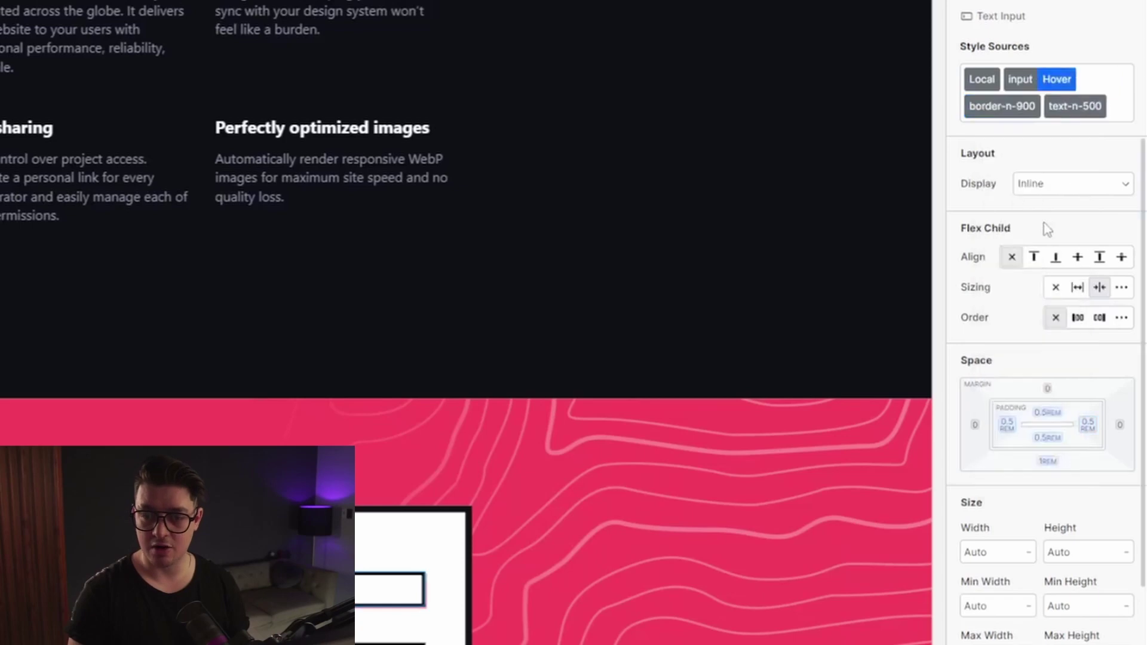
scroll(1037, 358, "down", 10)
scroll(1044, 425, "down", 6)
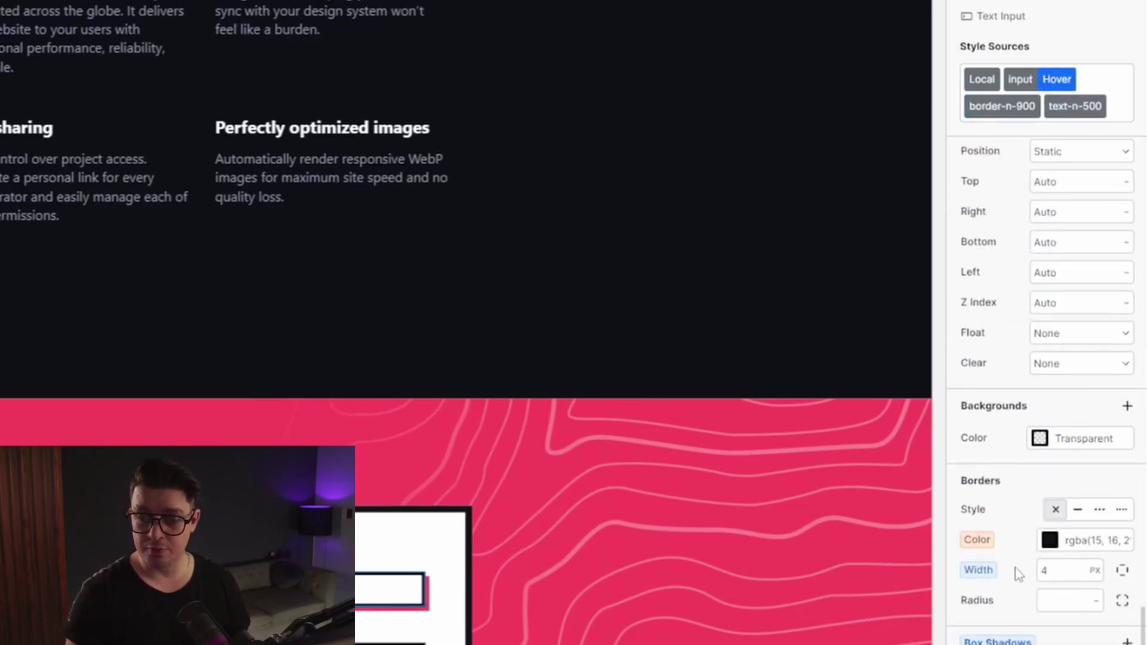
left_click(1068, 79)
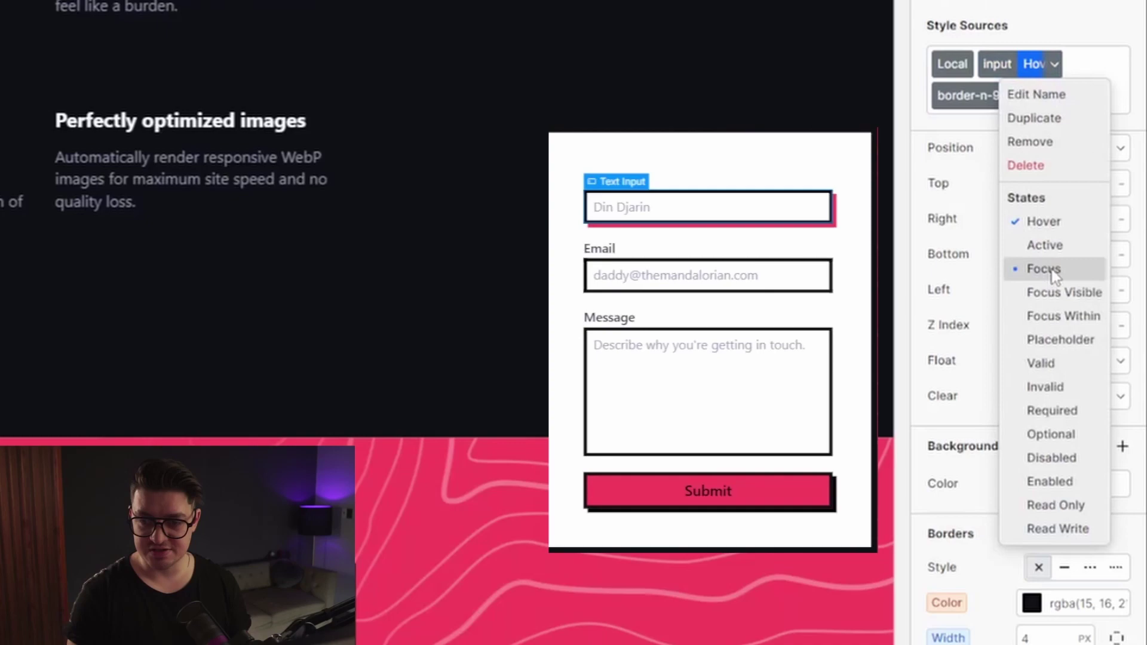
left_click(1044, 269)
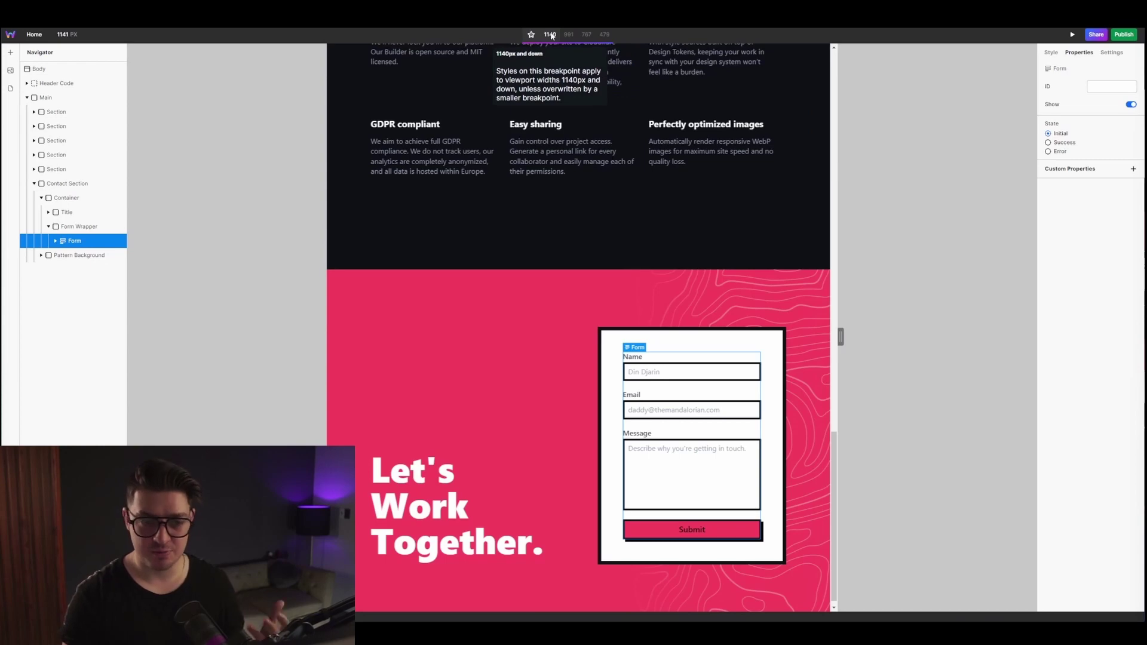
left_click(569, 35)
left_click(586, 35)
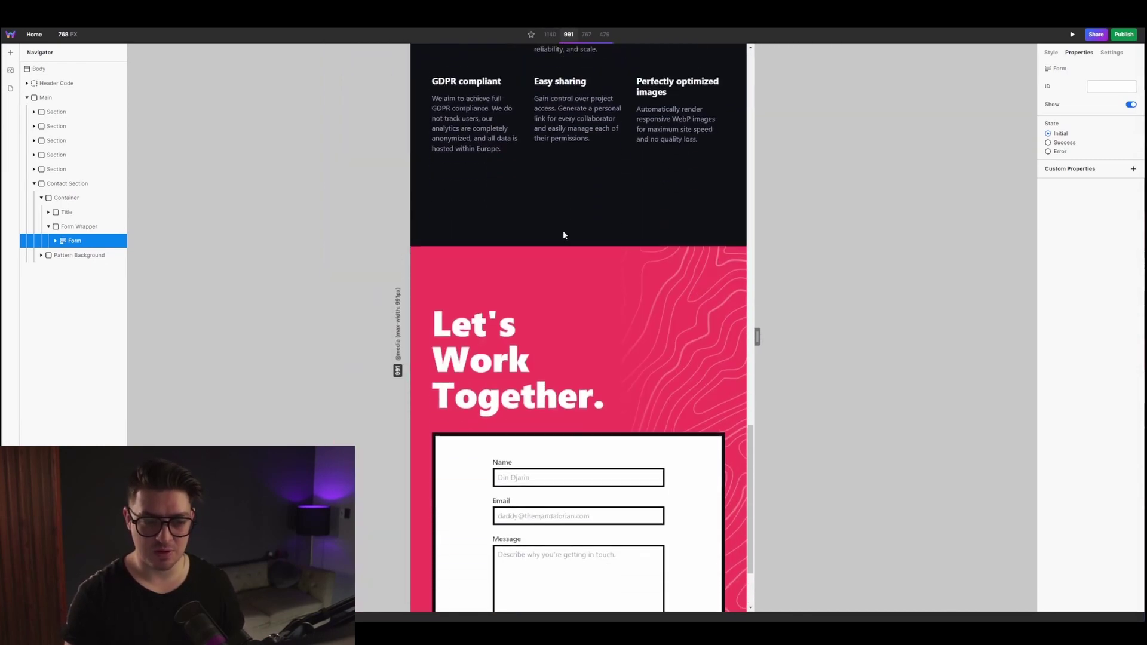
left_click(604, 35)
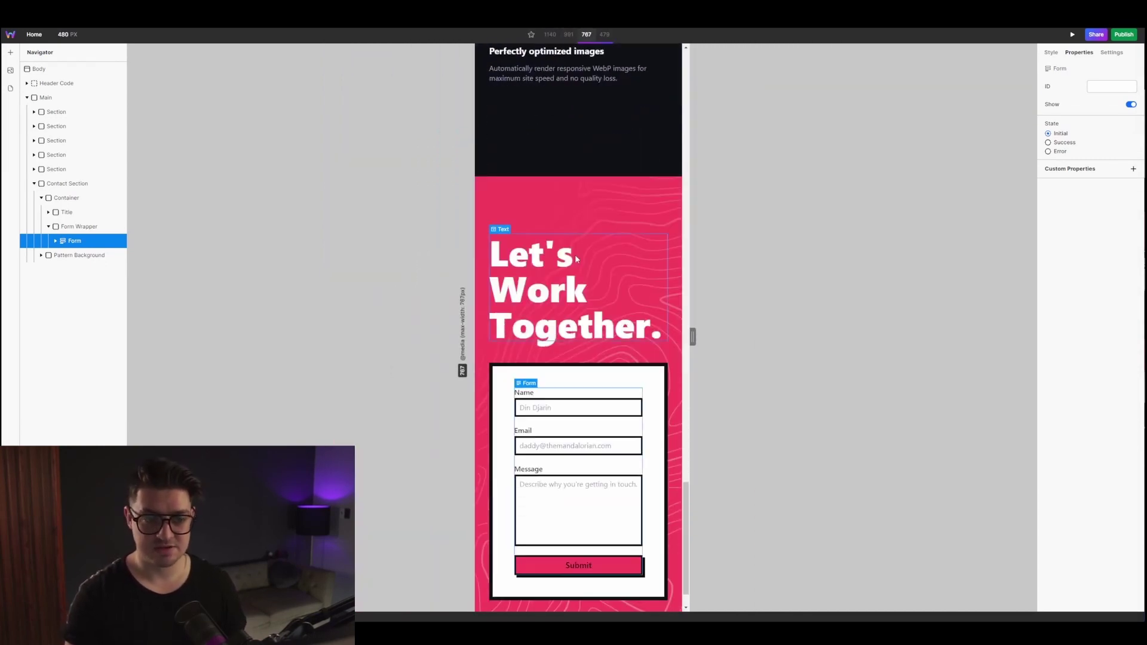
left_click(547, 36)
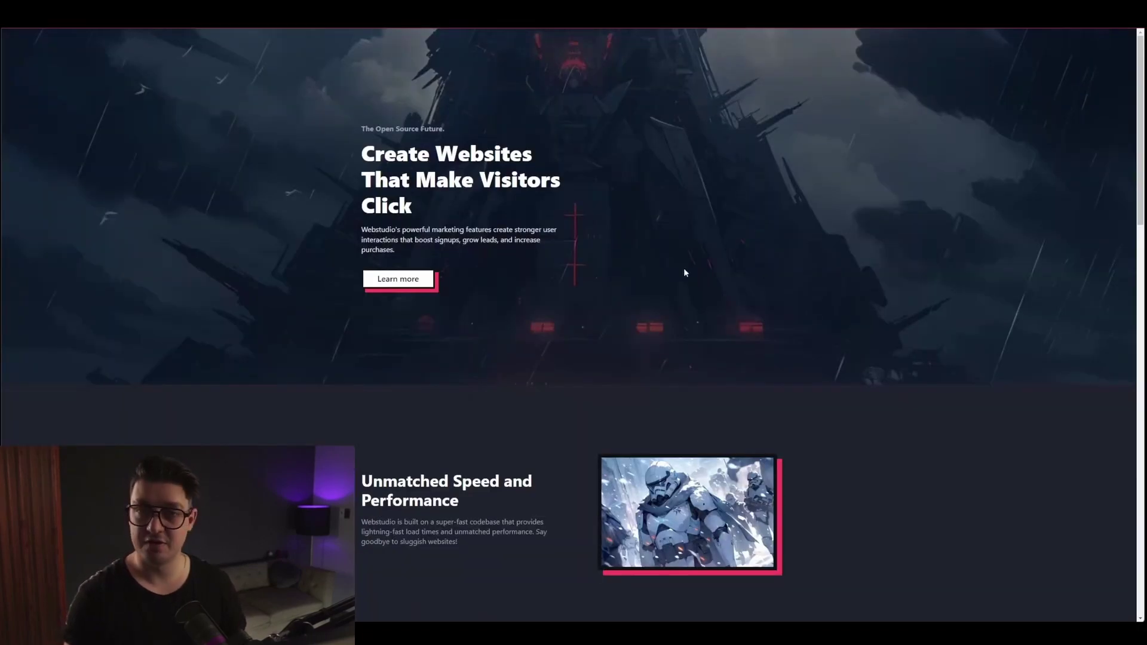
Step: Fill the live contact form with a test name, a test e-mail address and the message 'Hel'
scroll(694, 140, "down", 20)
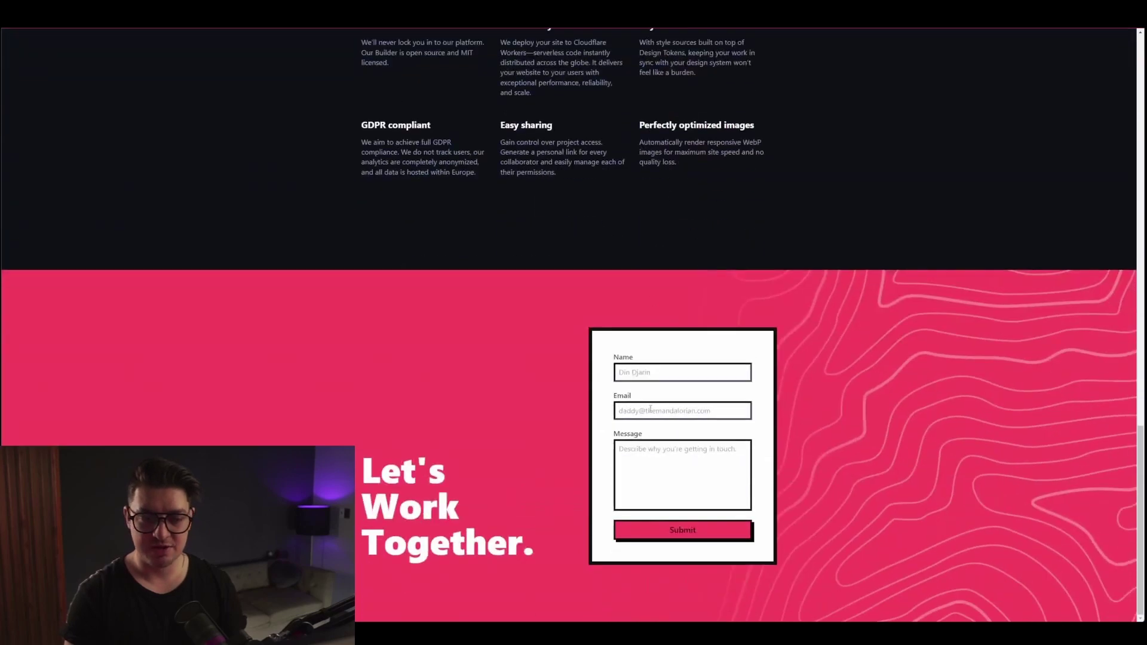
left_click(657, 372)
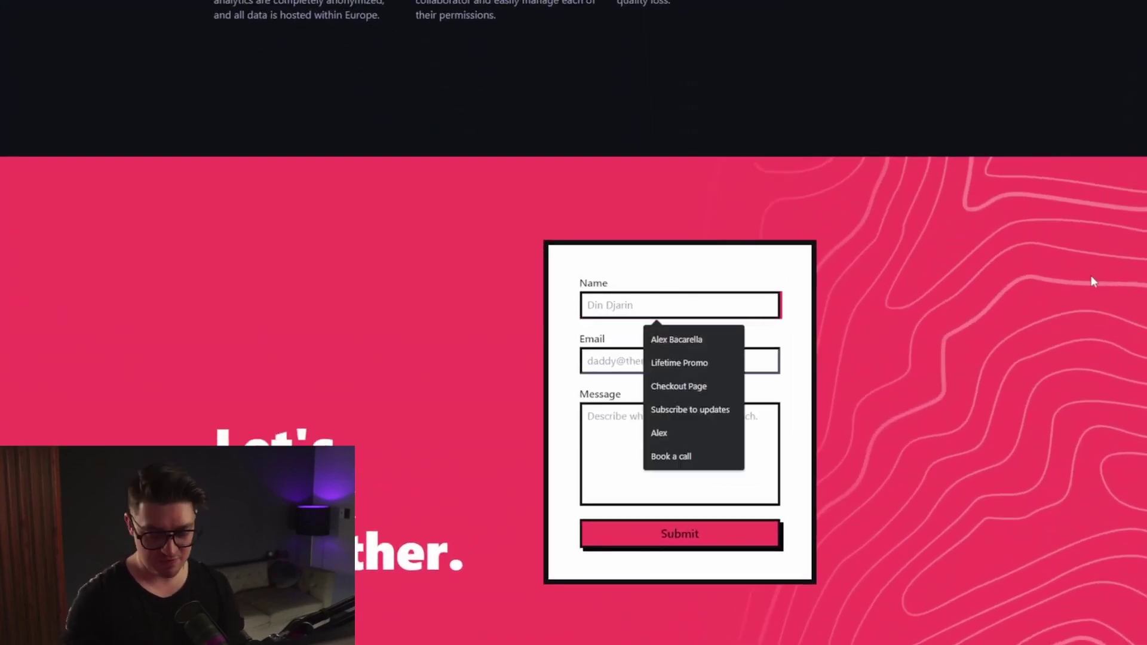
type("Test")
key("Tab")
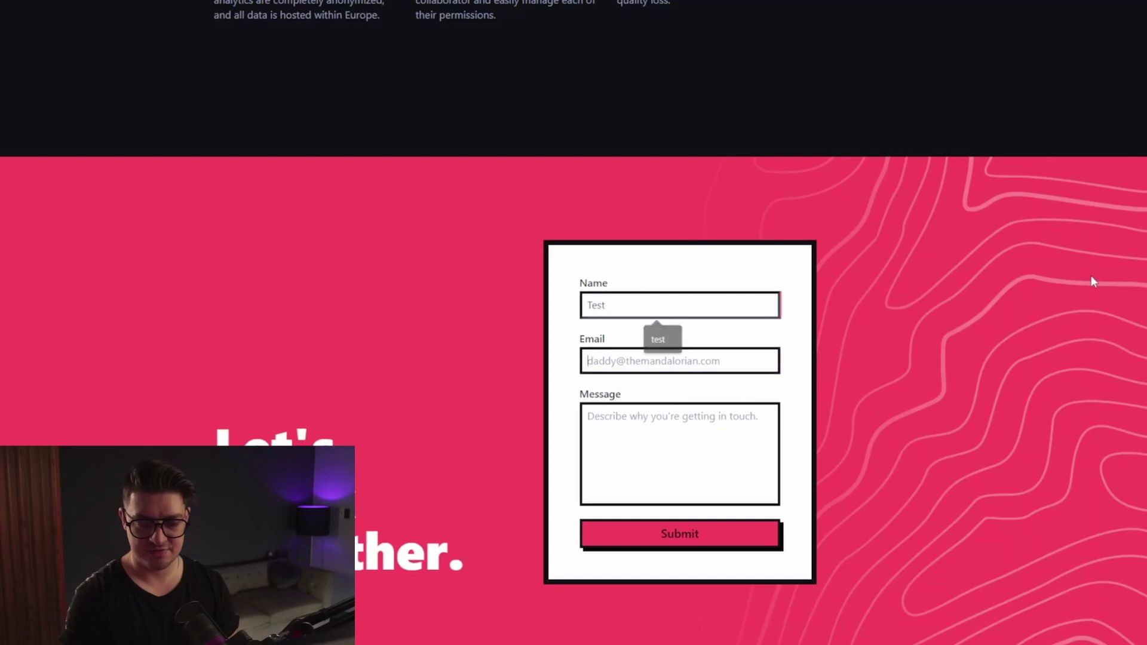
type("test@tes")
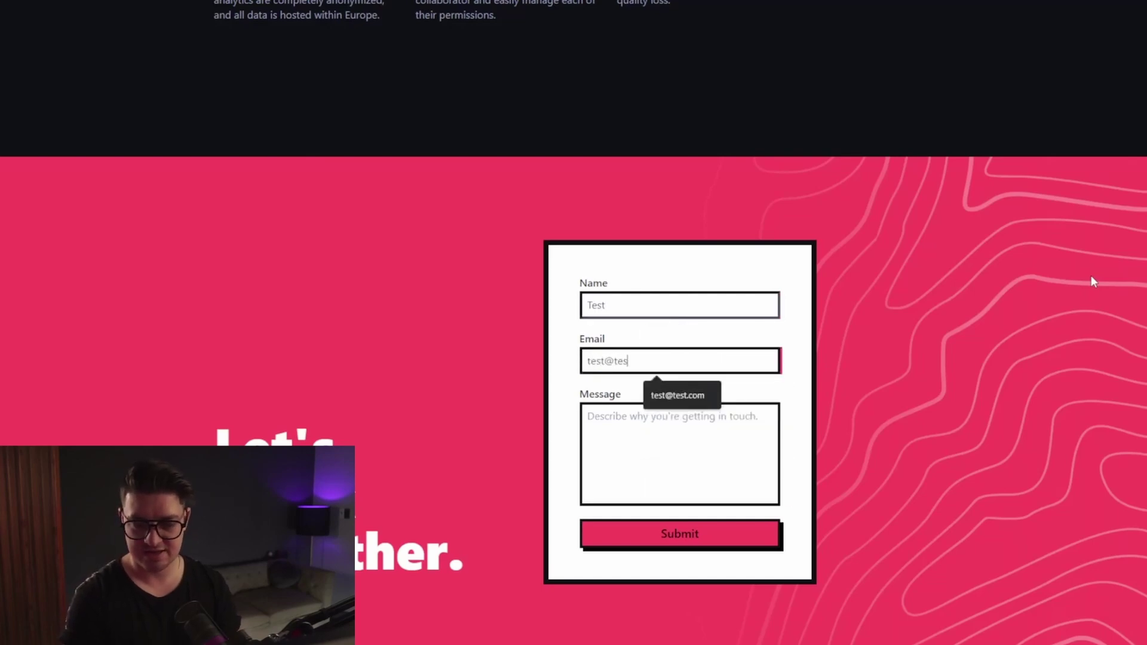
type("t.com")
key("Tab")
type("Hel")
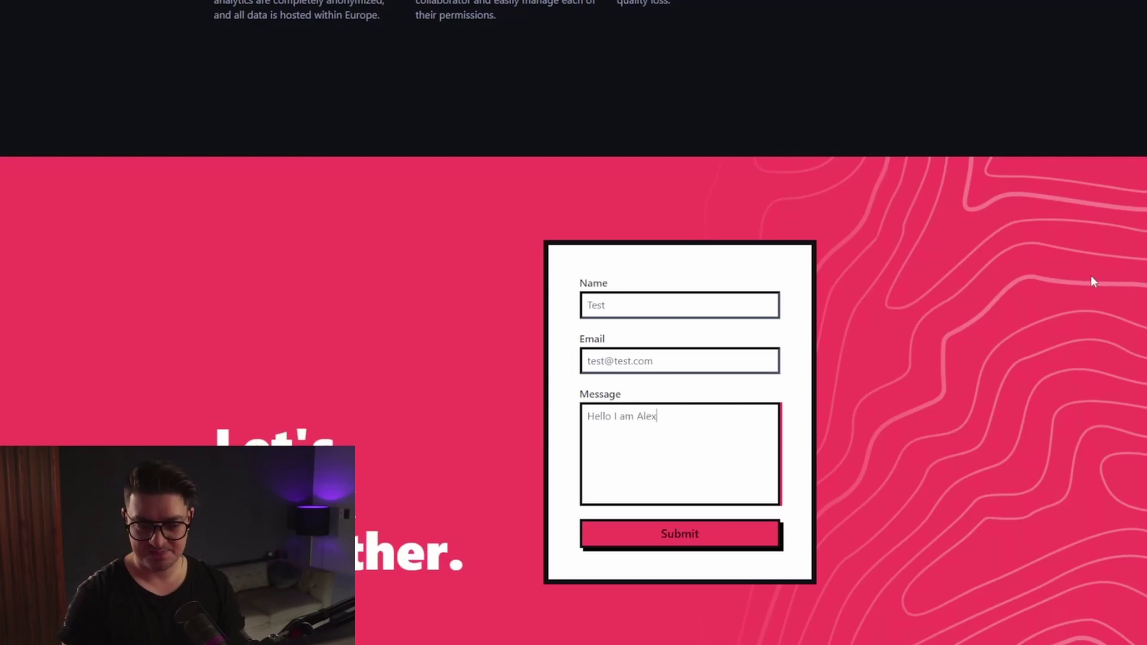
Step: Submit the form and select the 'Thank you for getting in touch!' confirmation text
left_click(657, 533)
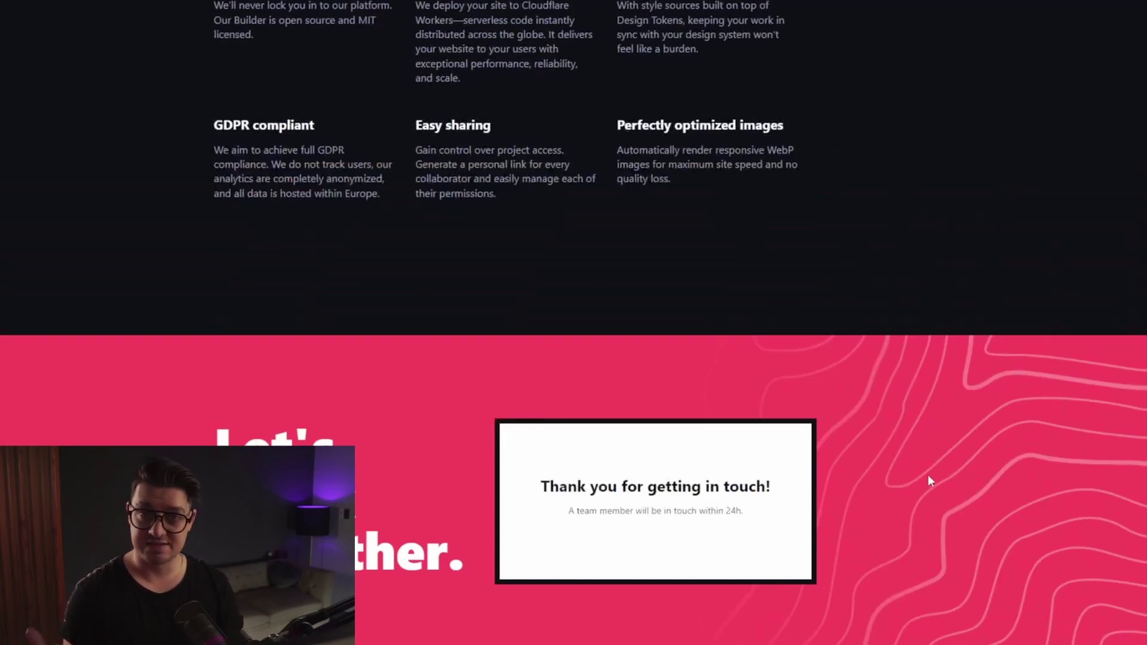
left_click_drag(521, 505, 765, 512)
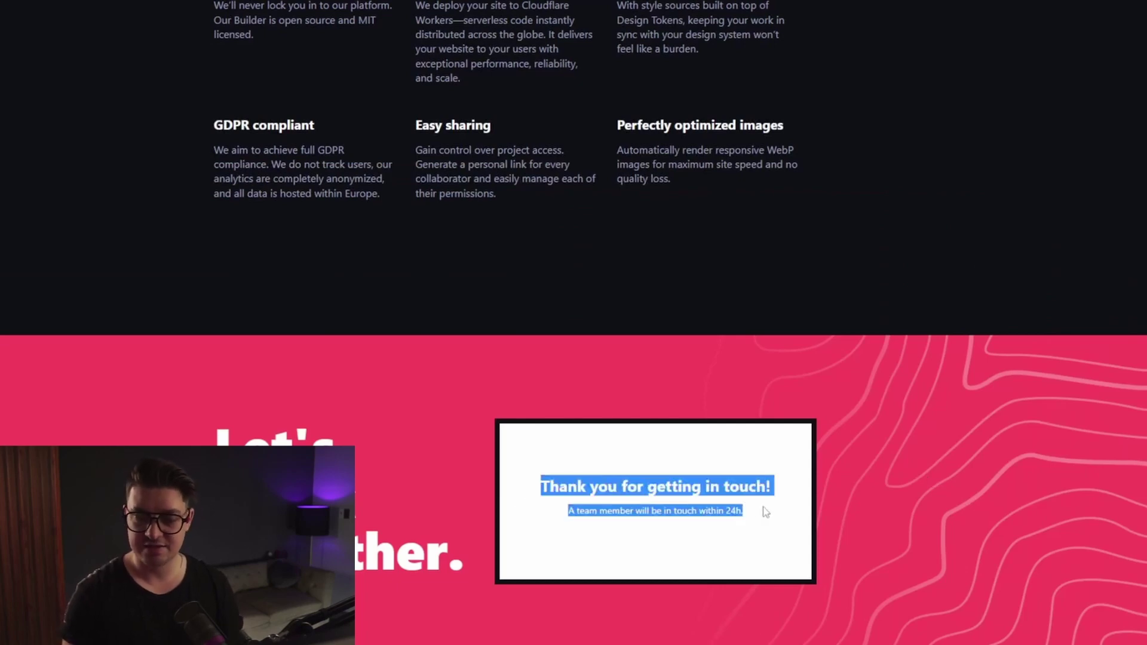